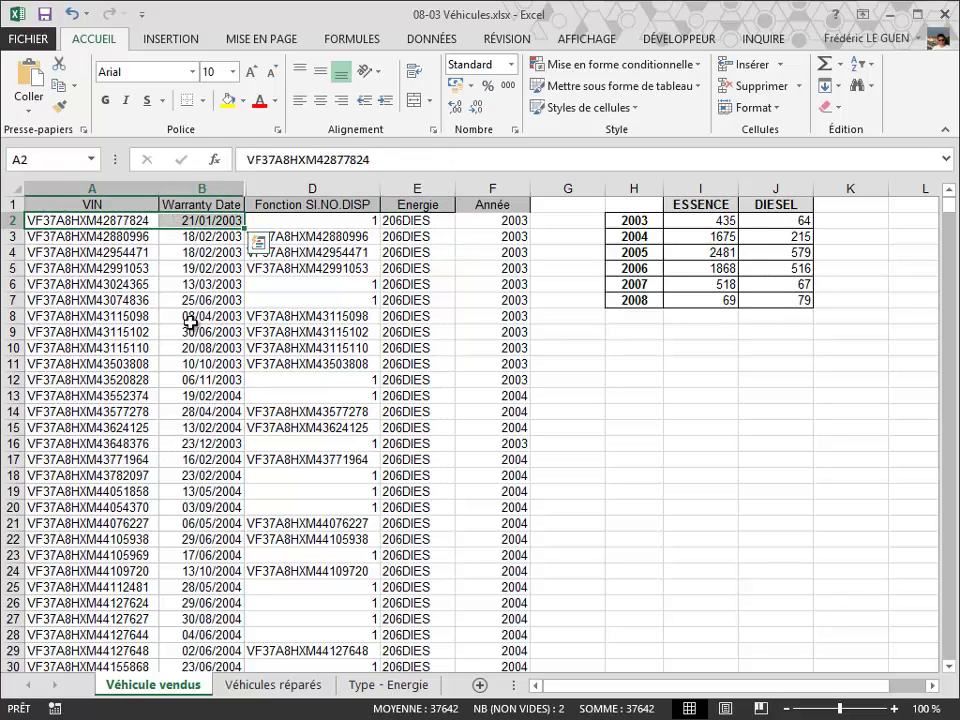
Compare the VIN lists on the Véhicule vendus and Véhicules réparés sheets.
left_click(253, 690)
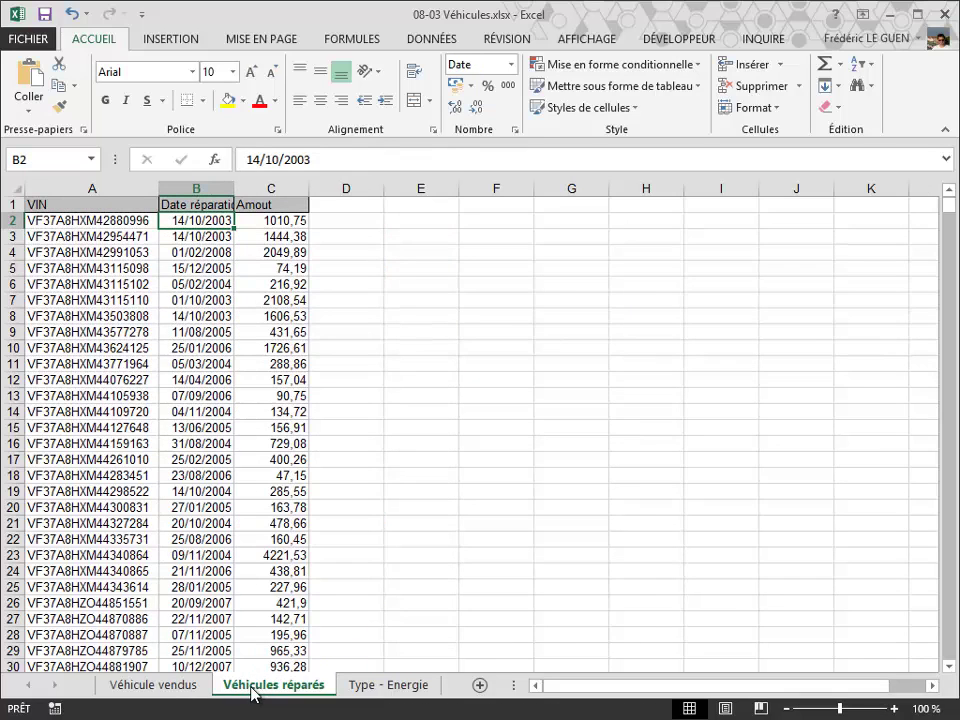
left_click(193, 688)
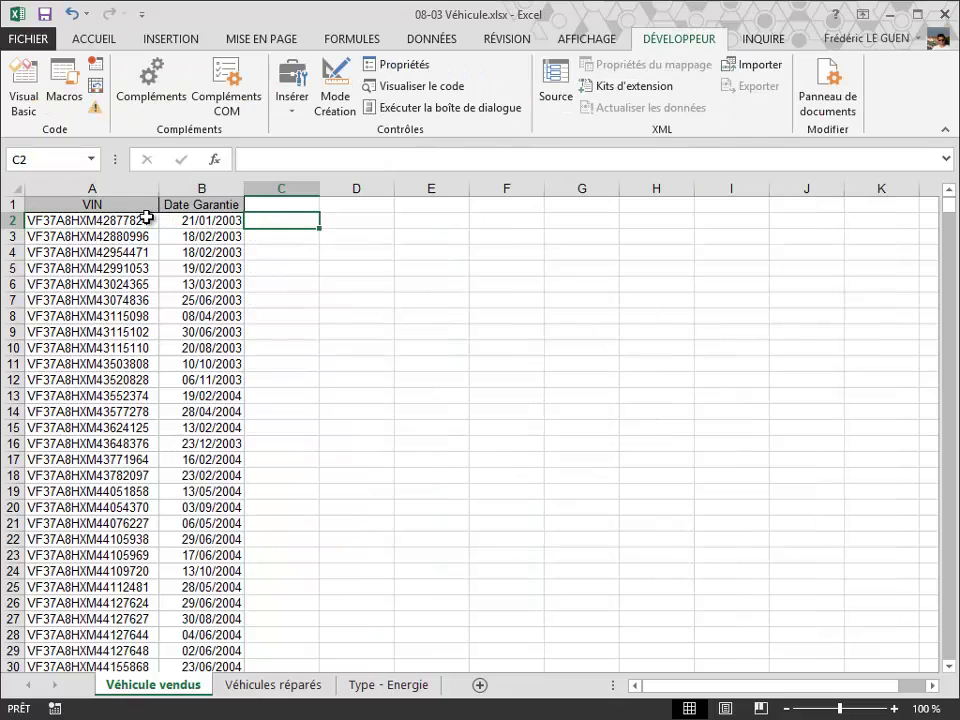
left_click(266, 686)
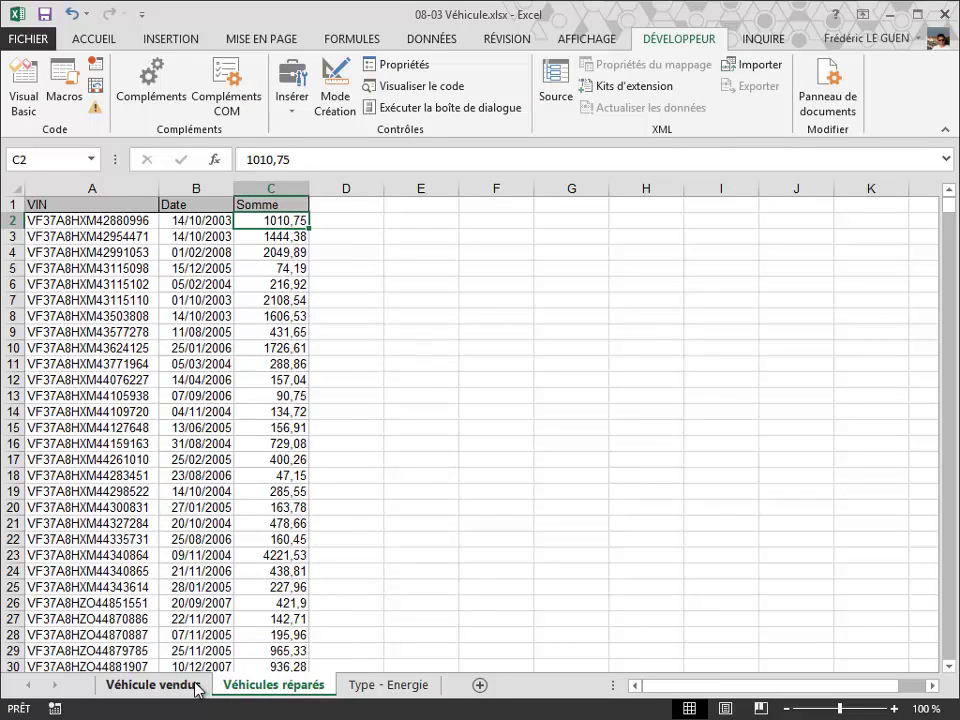
left_click(195, 686)
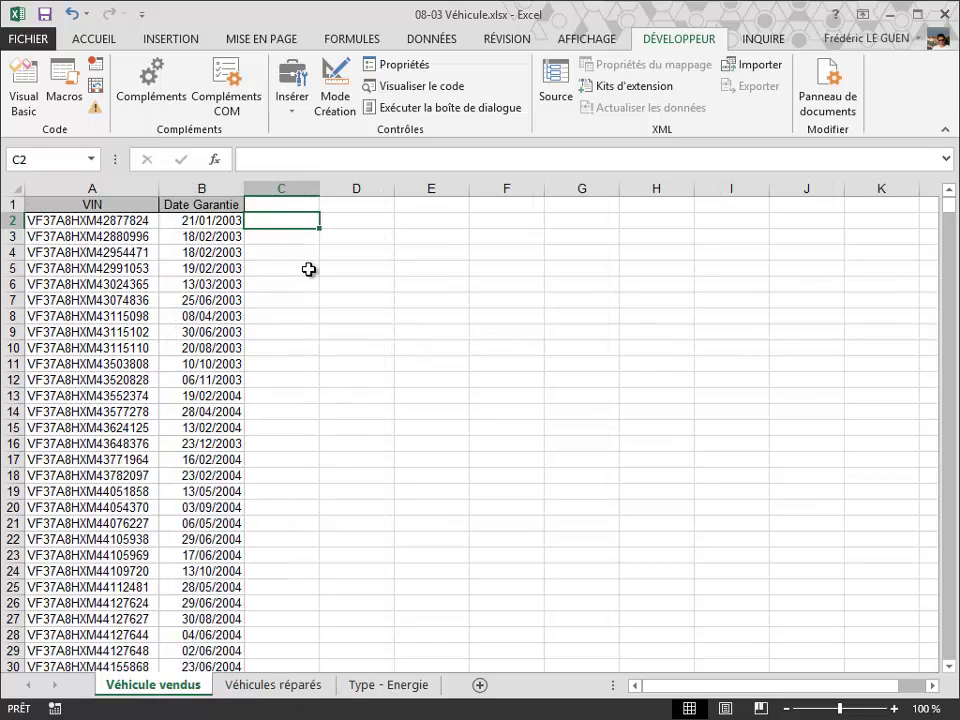
left_click(148, 222)
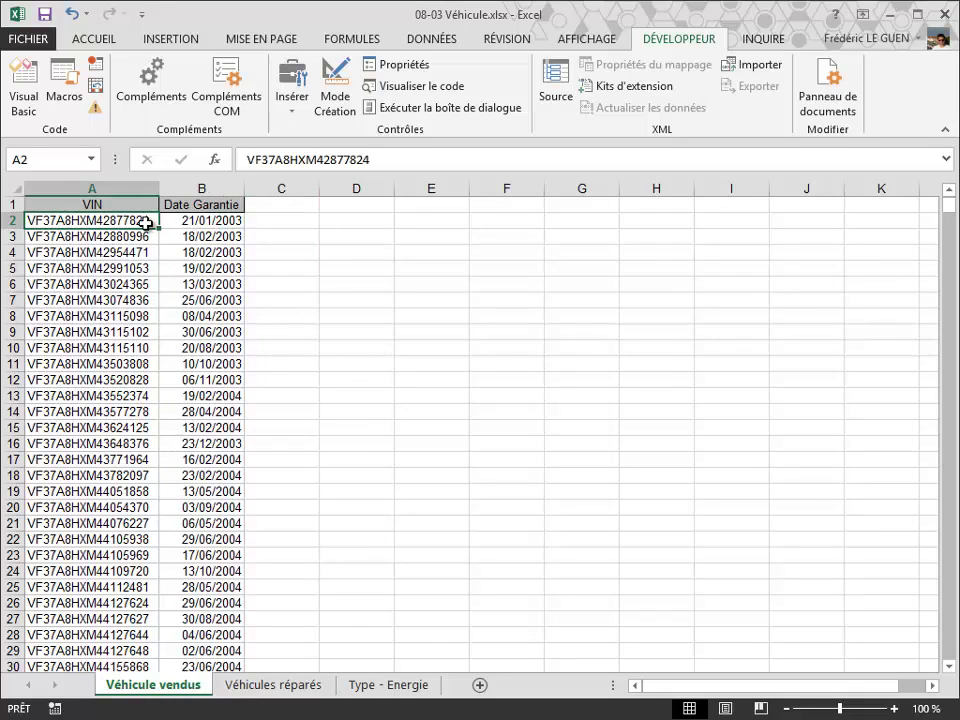
Begin a RECHERCHEV formula in C2 of the Véhicule vendus sheet with A2 as the lookup value.
left_click(285, 224)
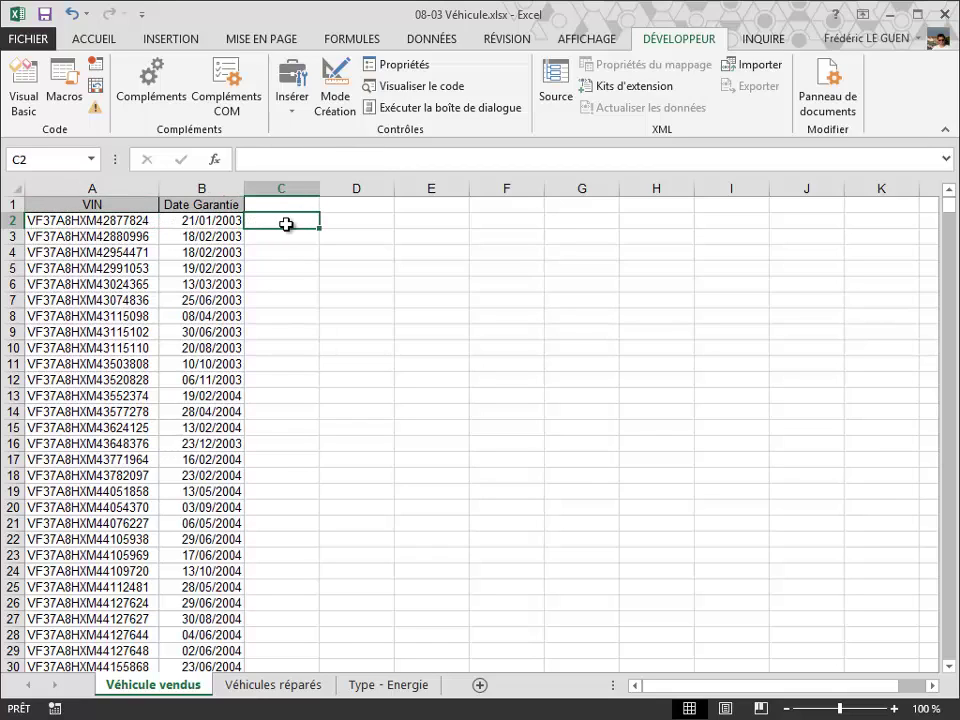
type("=rech")
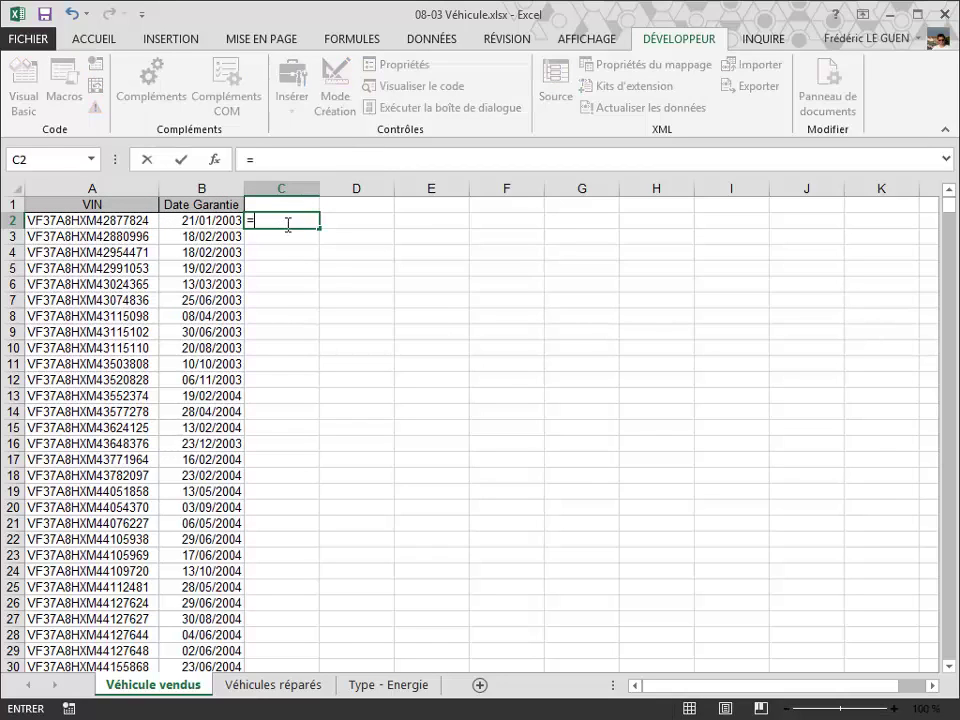
key("Down")
key("Down")
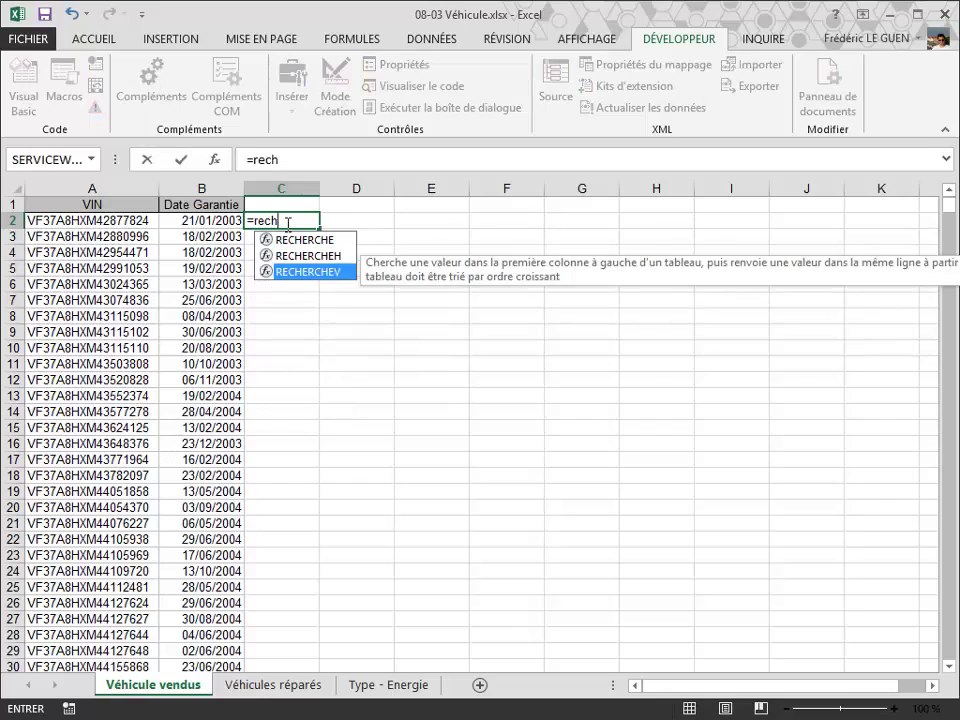
key("Tab")
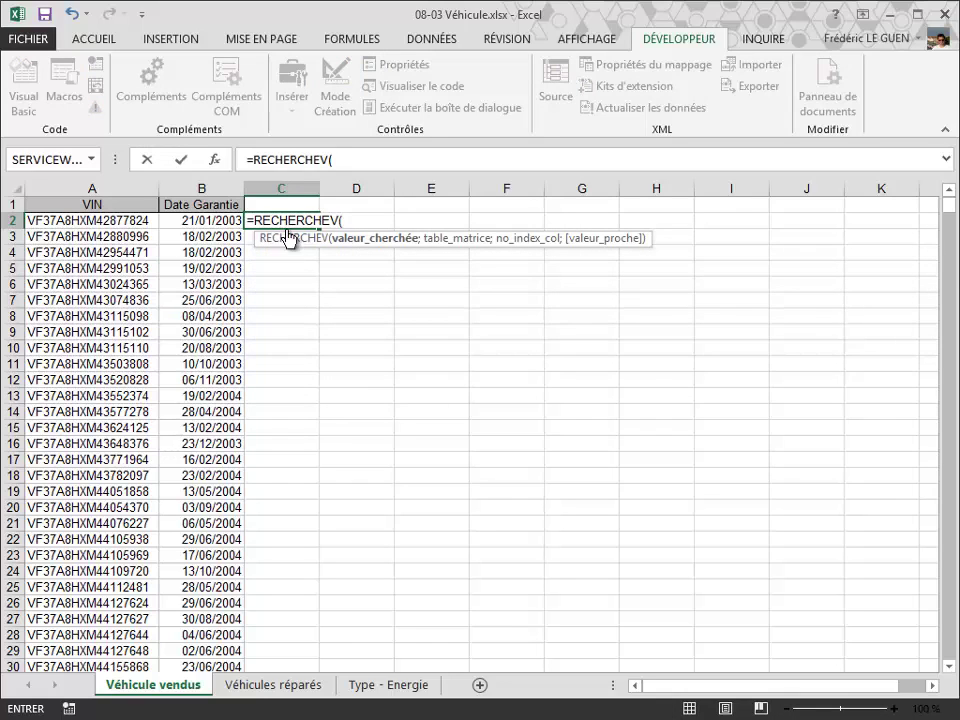
left_click(121, 221)
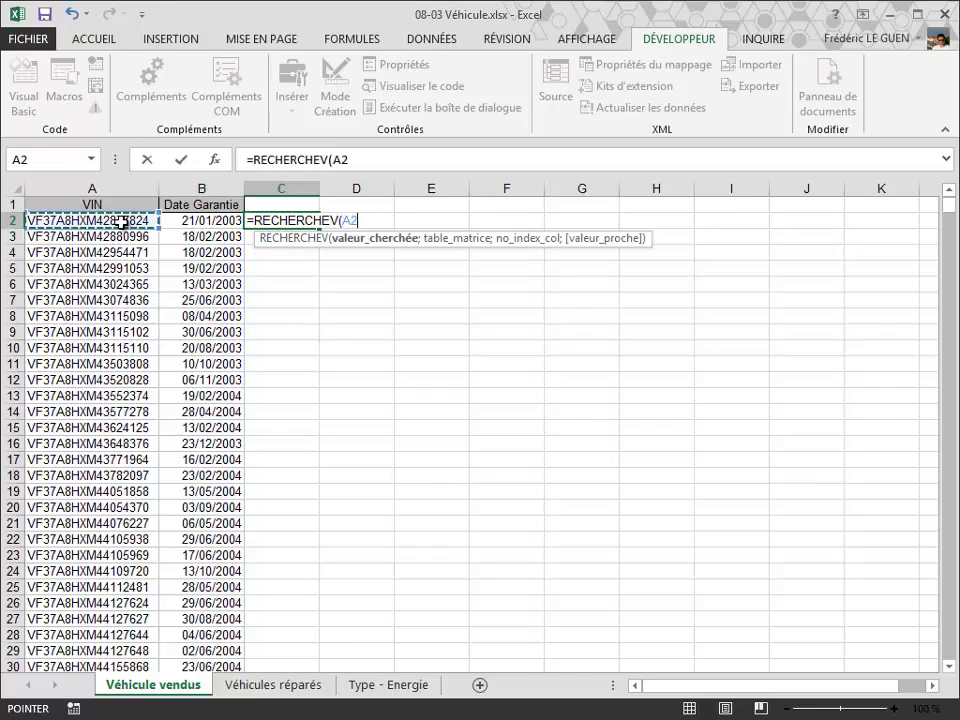
type(";")
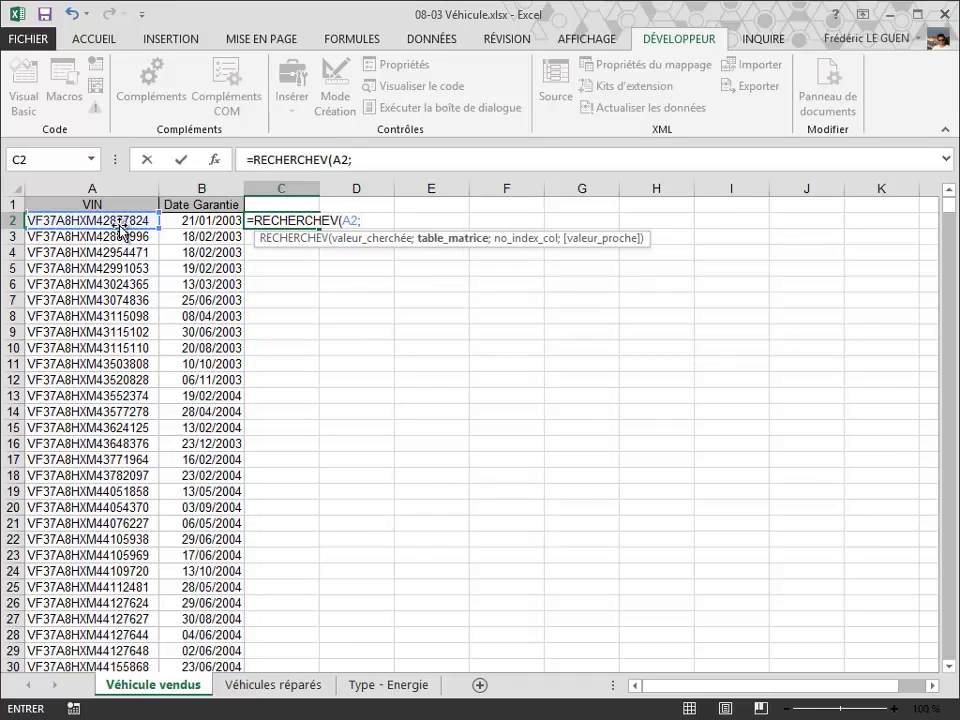
Complete the RECHERCHEV formula with the absolute range 'Véhicules réparés'!$A:$A, column index 1 and FAUX for an exact match.
left_click(275, 686)
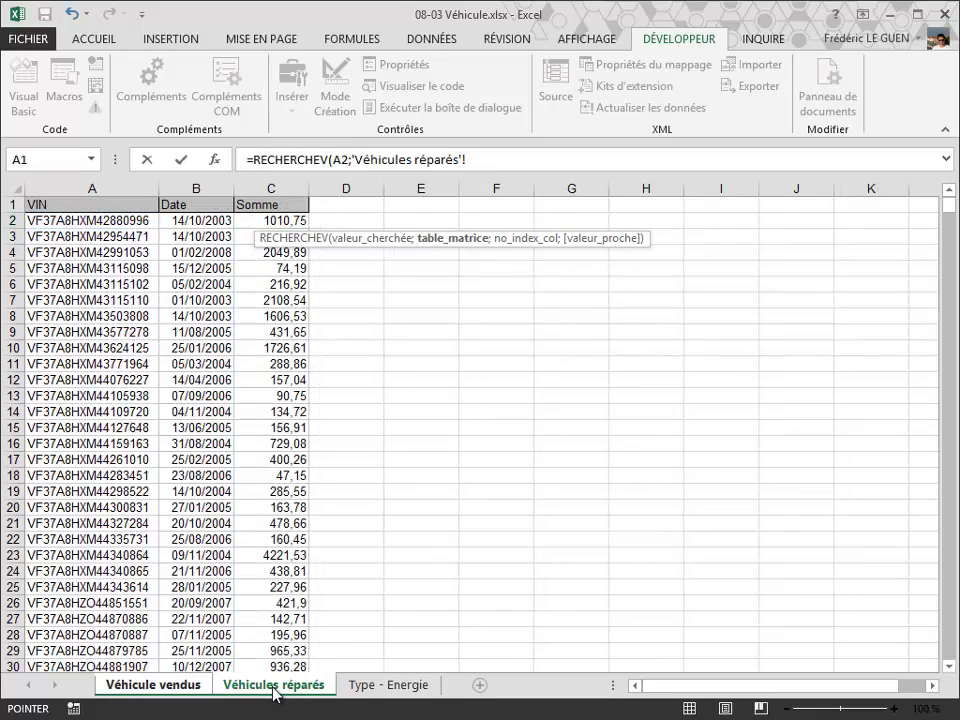
left_click(96, 188)
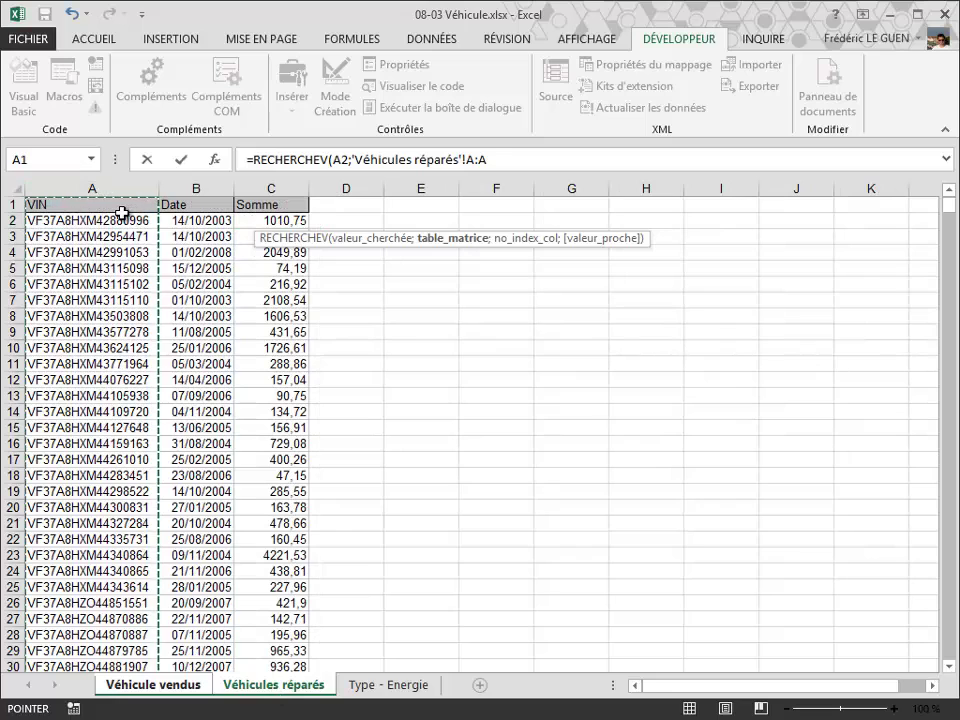
key("F4")
type(";1")
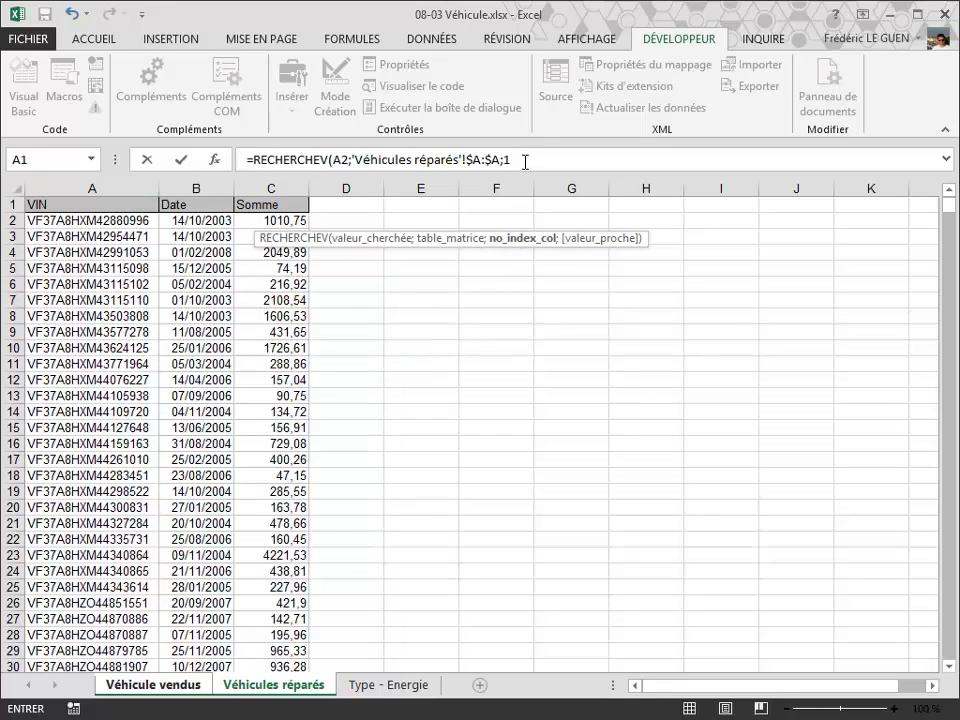
type(";")
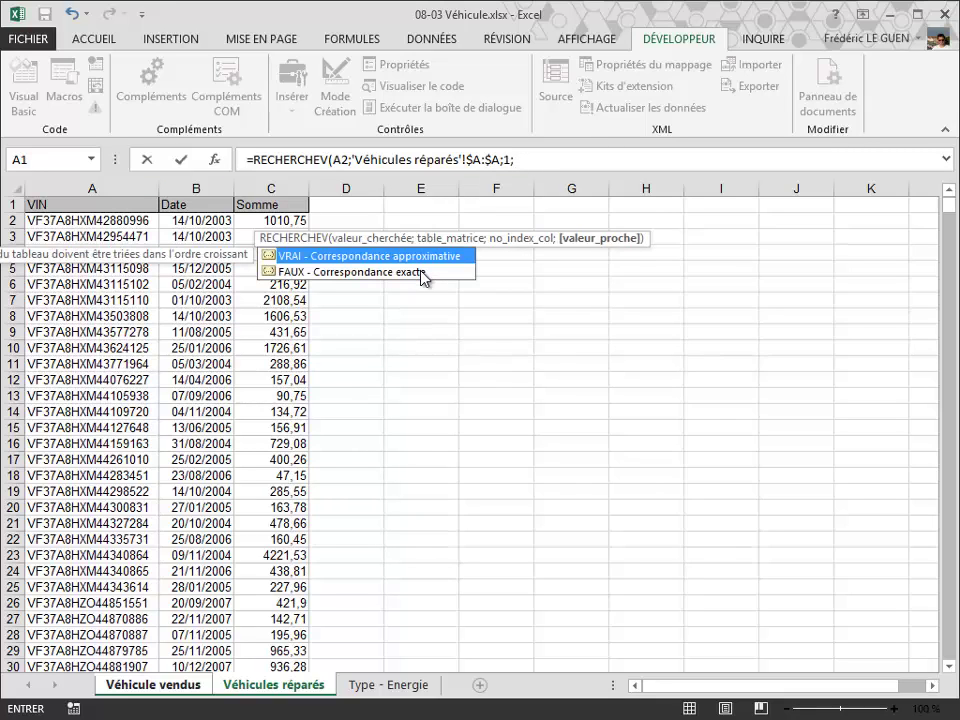
left_click(423, 277)
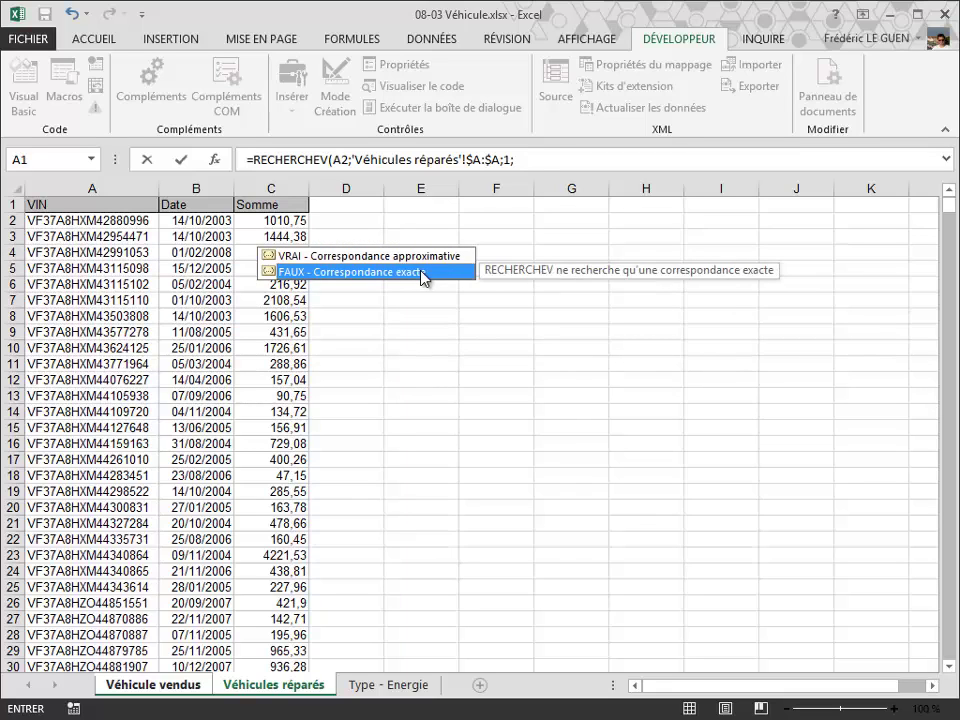
double_click(421, 272)
type(")")
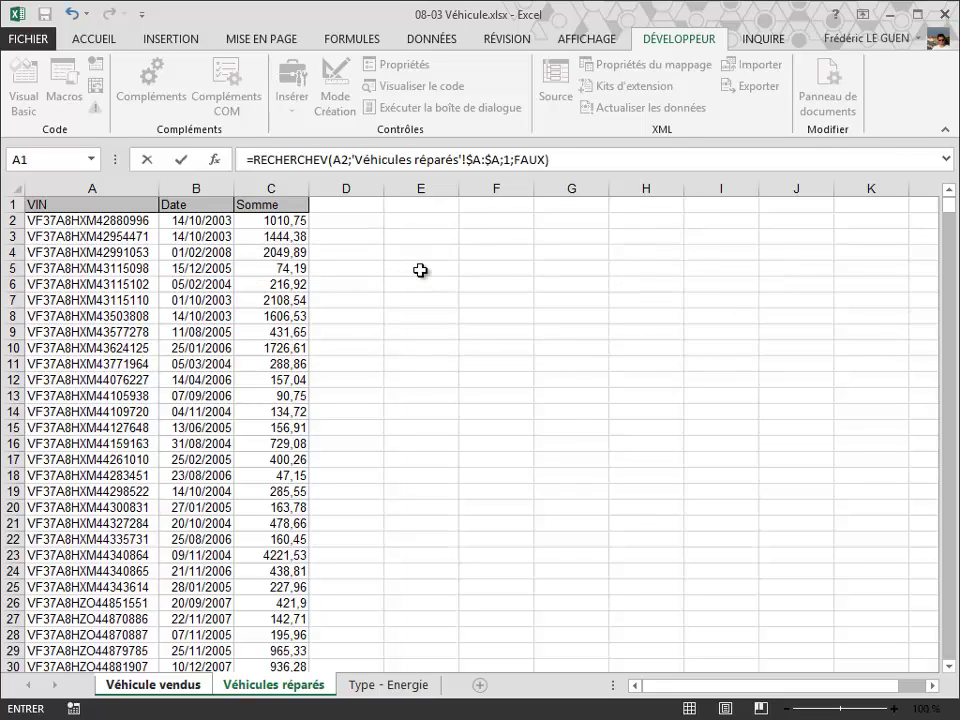
key("Return")
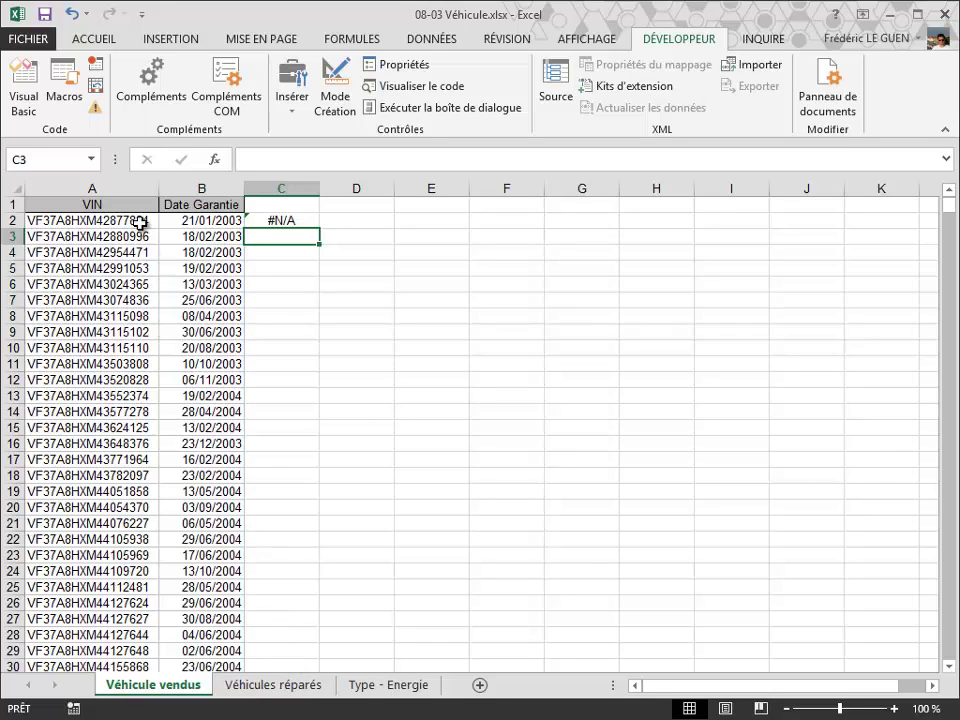
Fill the C2 formula down the whole of column C and autofit the column's width.
left_click(263, 220)
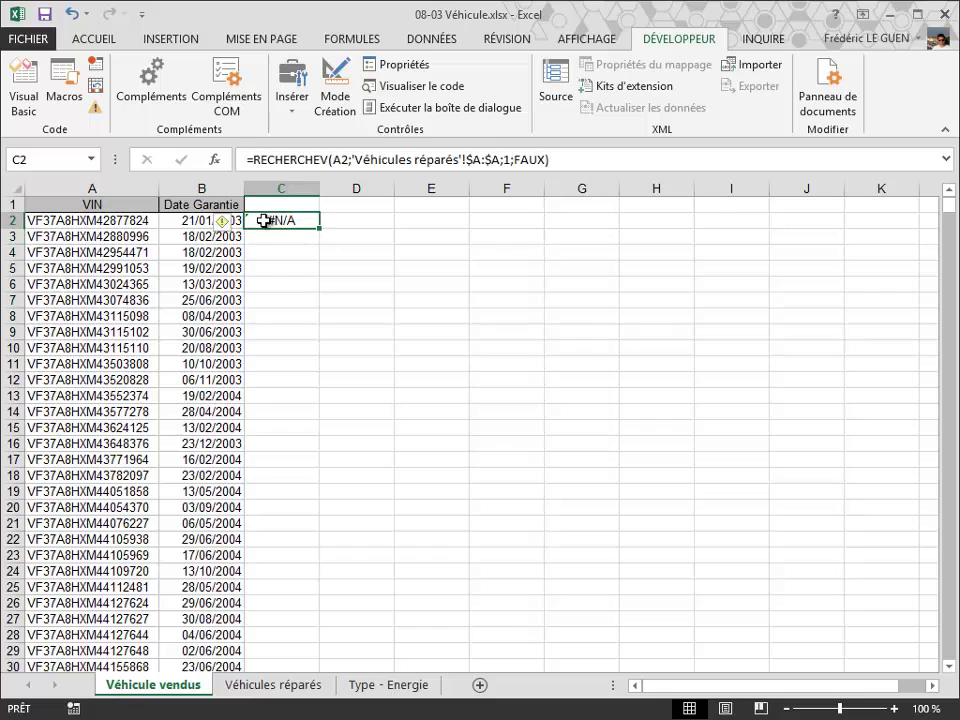
double_click(319, 229)
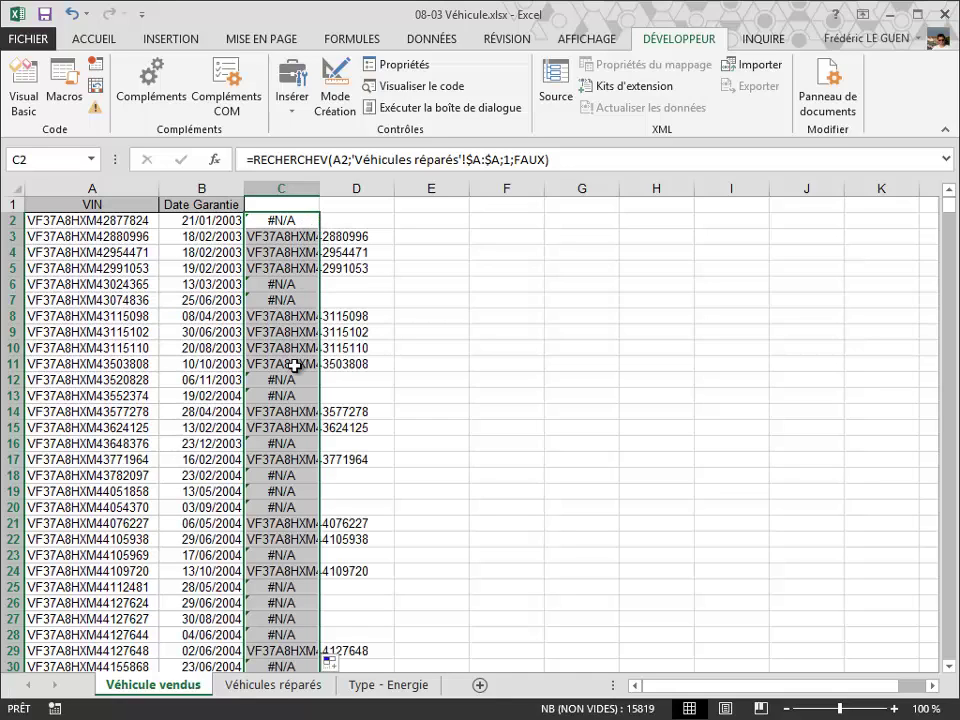
left_click(309, 236)
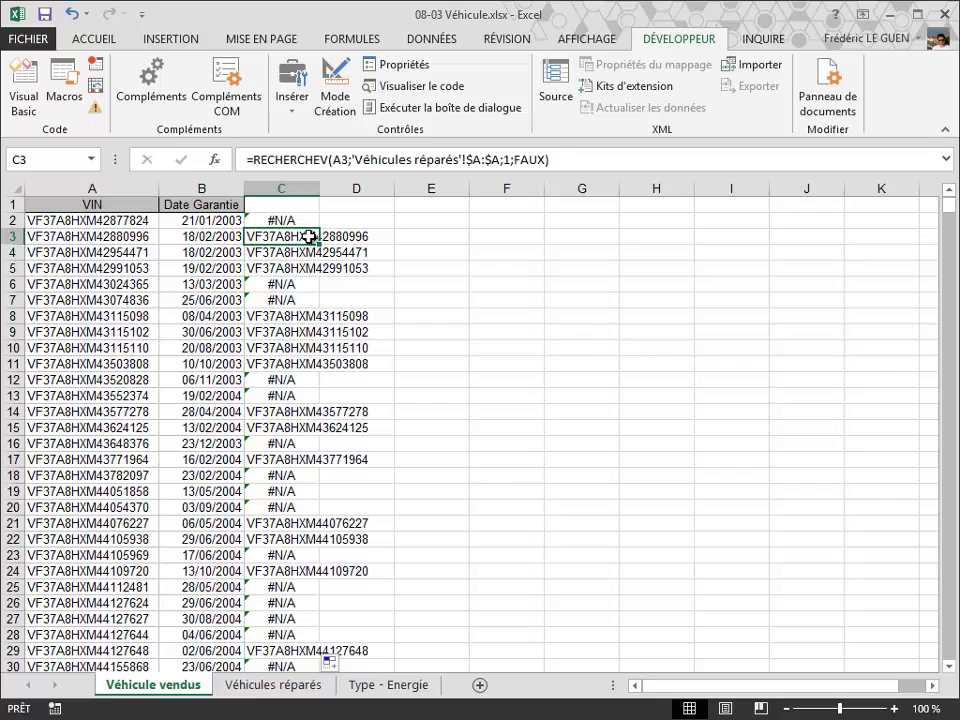
left_click(309, 223)
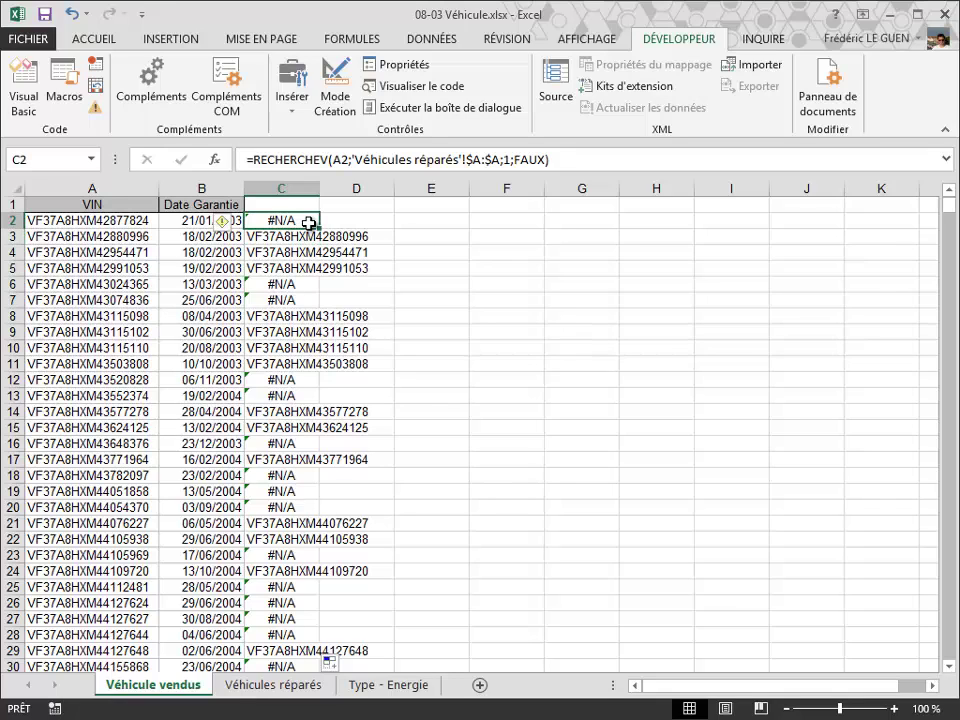
left_click_drag(321, 188, 321, 186)
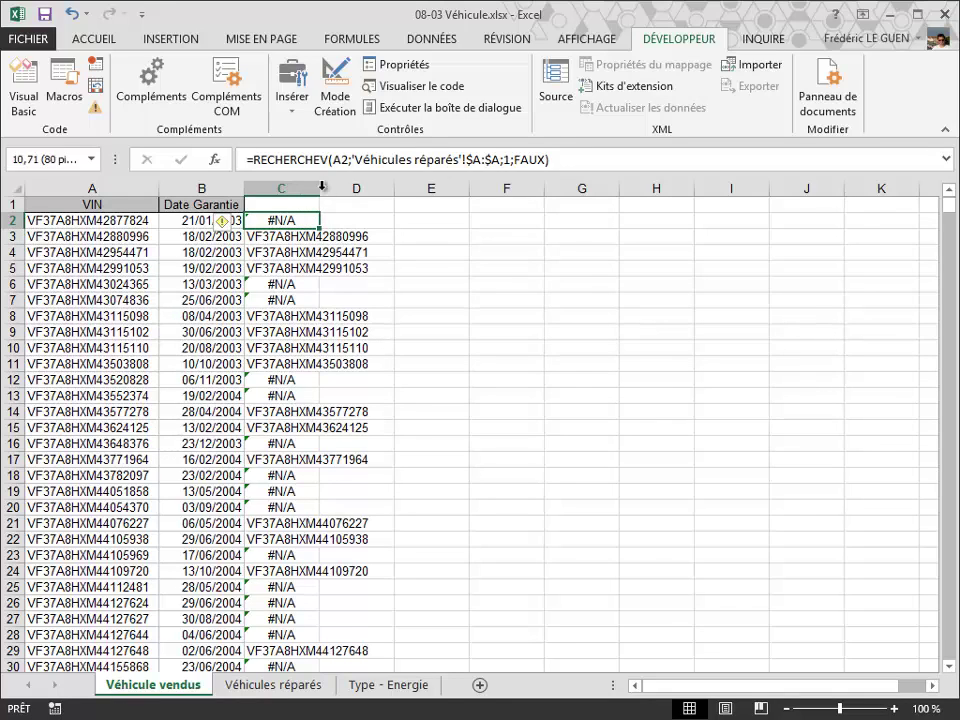
double_click(321, 186)
Enter the headers Recherchev in C1 and SI.NON.DISP in D1.
left_click(322, 203)
type("Re")
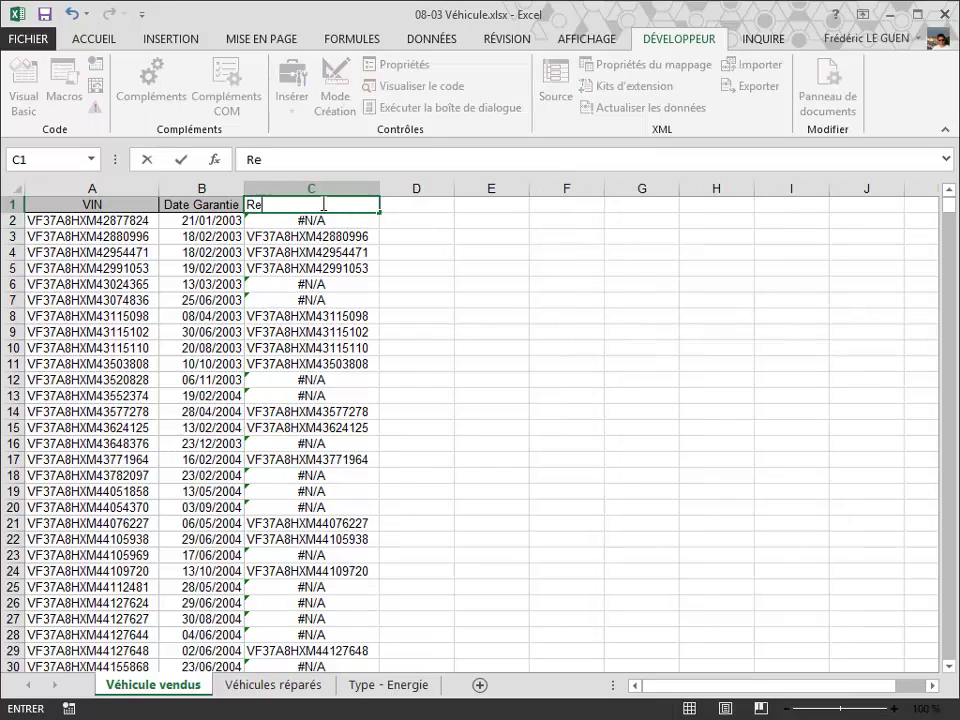
type("cherch")
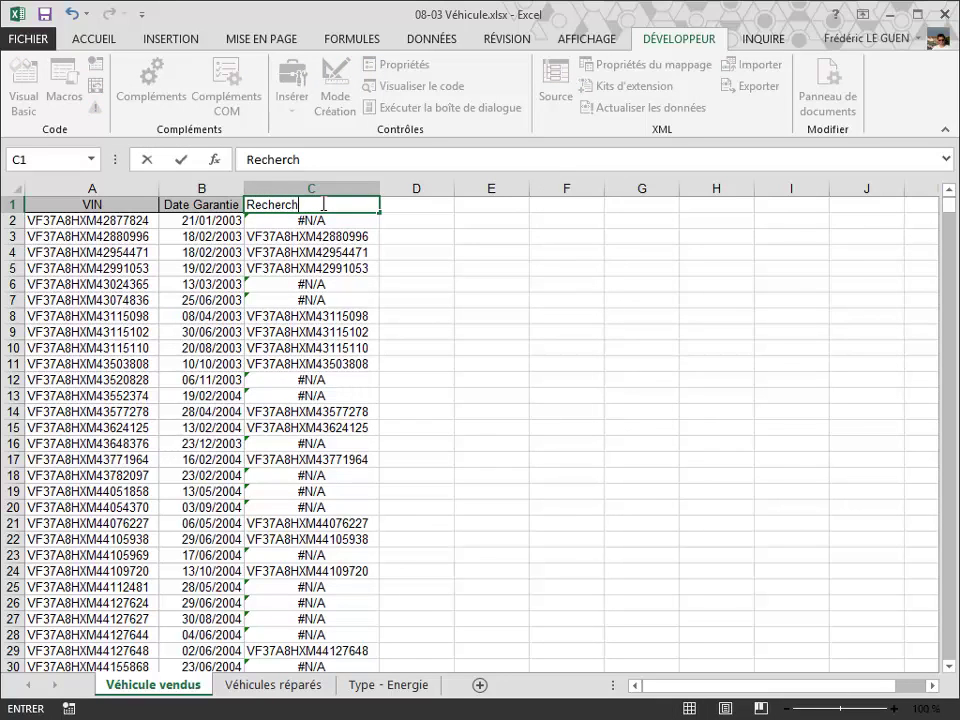
type("ev")
key("Tab")
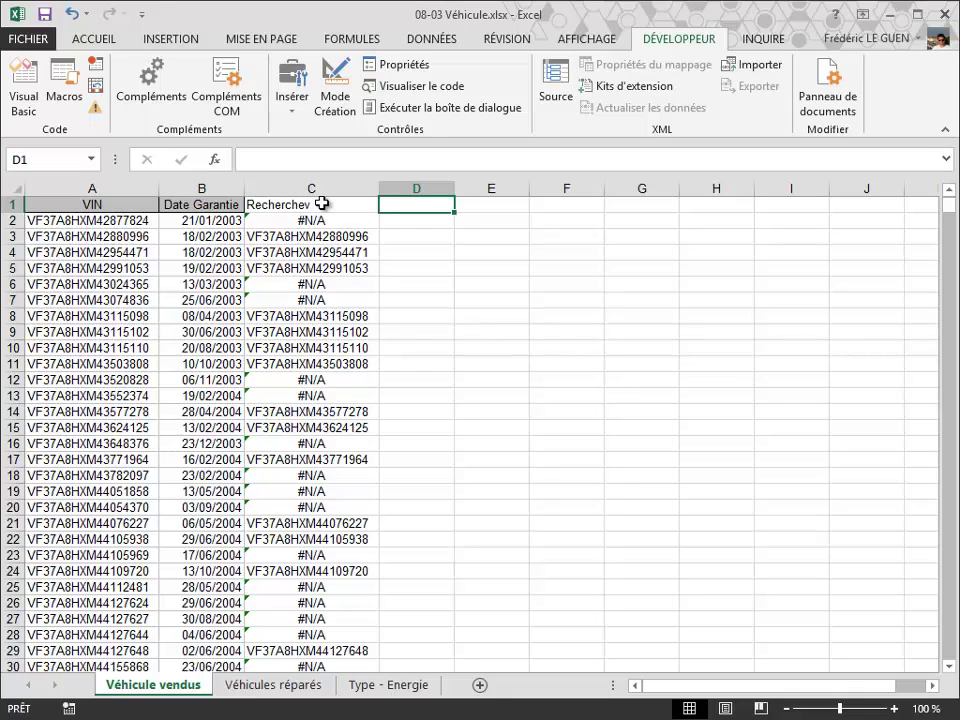
type("SI.N")
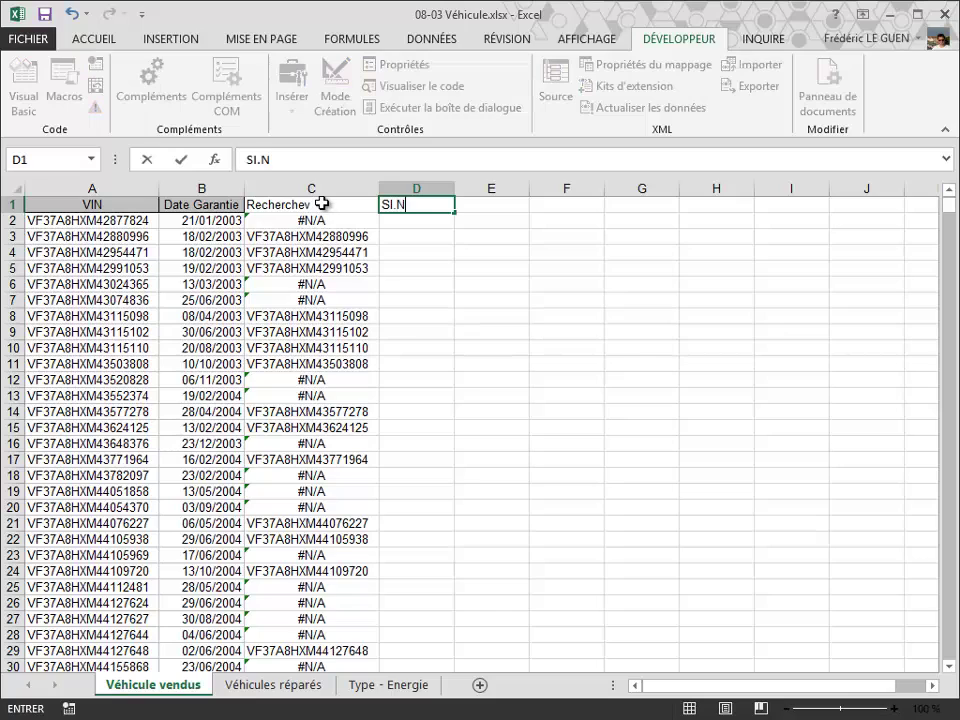
type("ON.DISP")
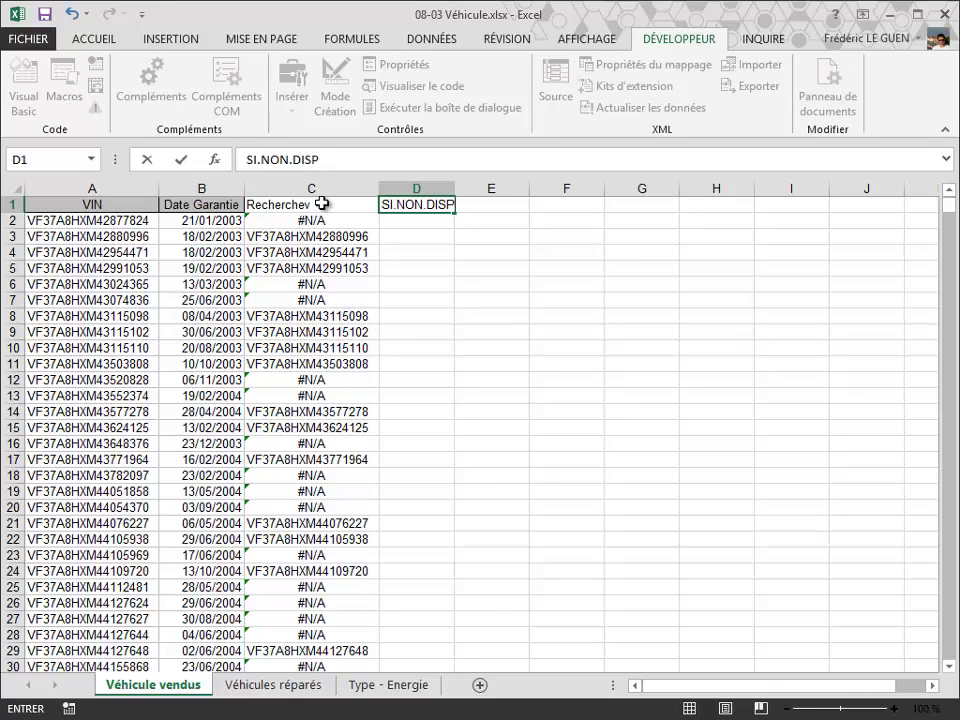
key("ctrl+Return")
key("Return")
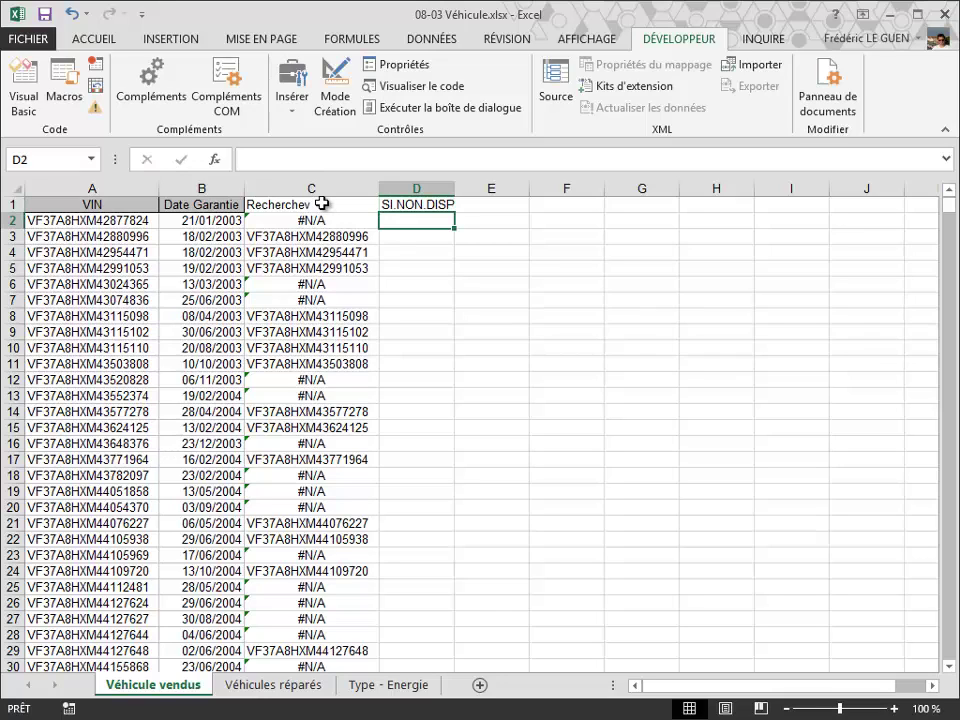
type("=si")
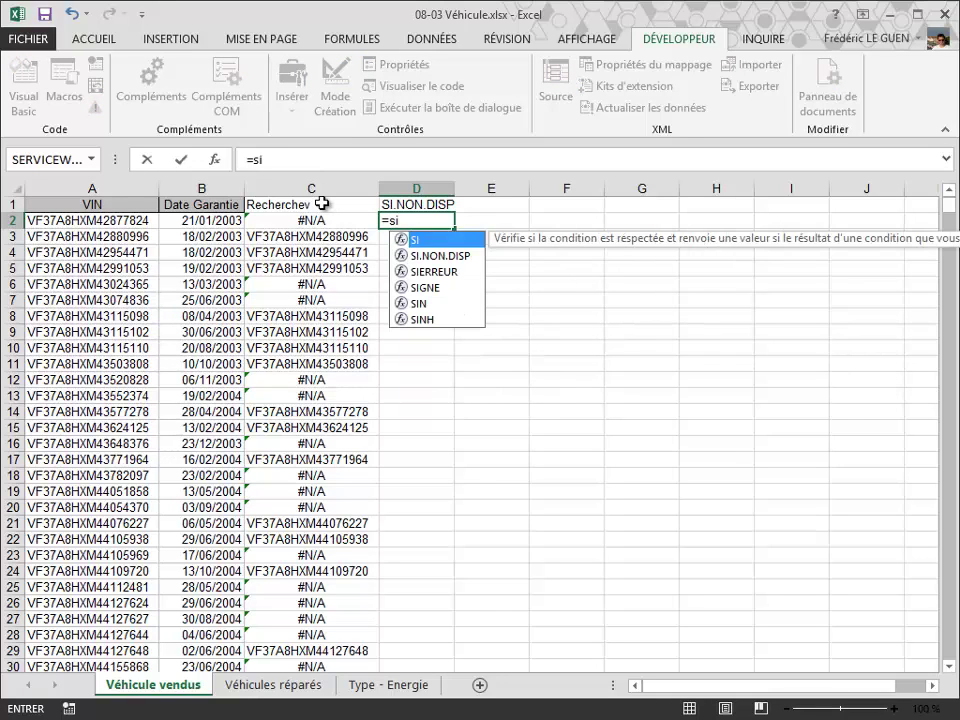
key("Down")
key("Tab")
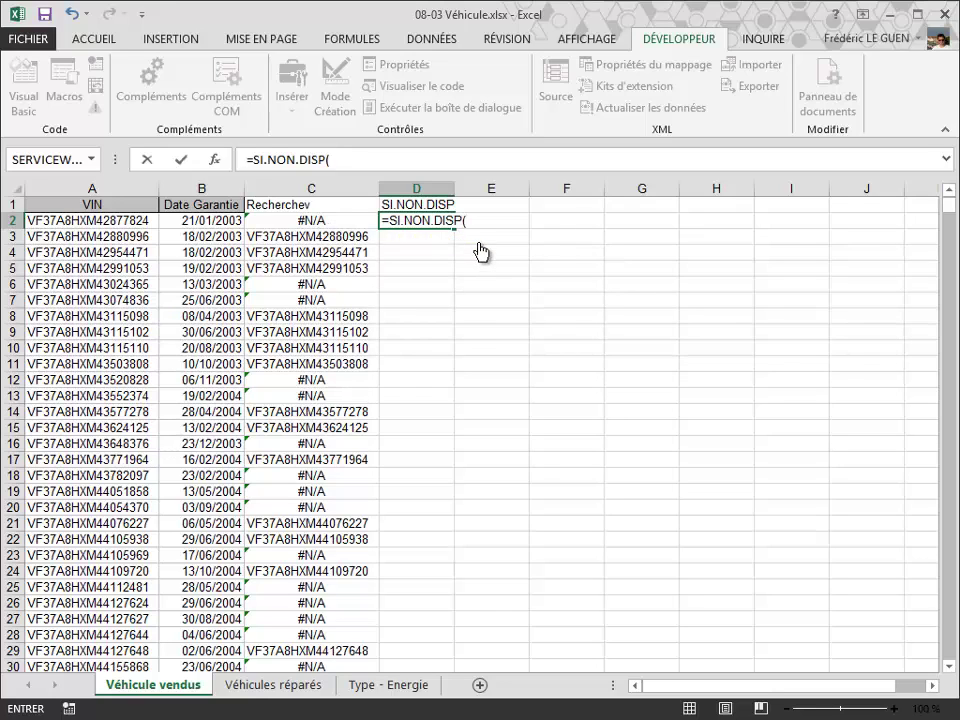
key("Escape")
Copy the RECHERCHEV expression from the C2 formula without its equals sign, leaving the cell unmodified.
left_click(338, 222)
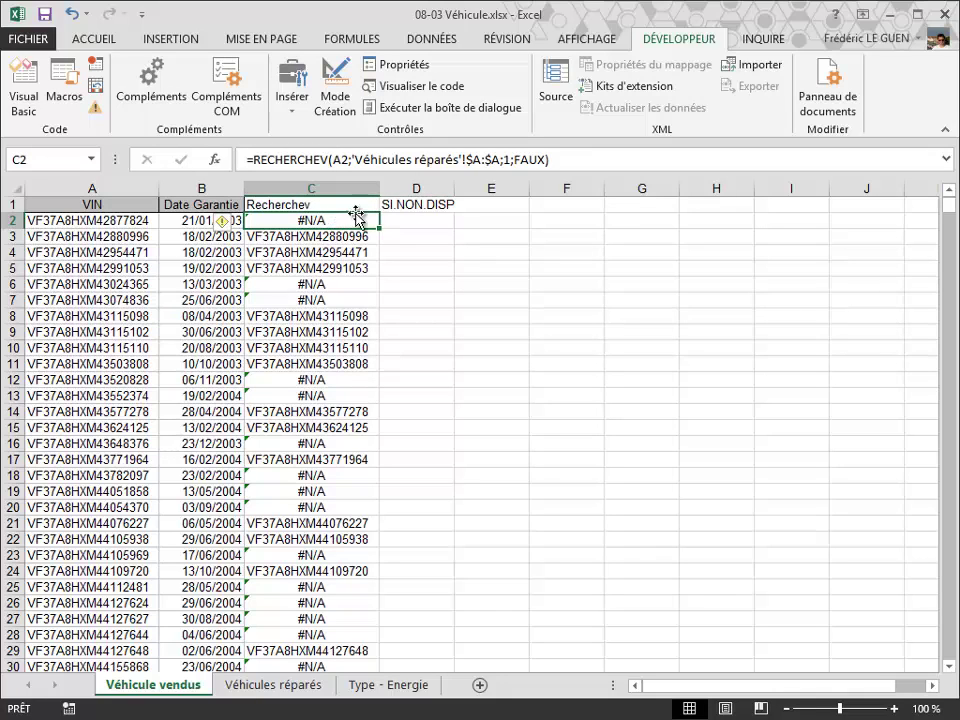
left_click_drag(551, 160, 257, 163)
key("ctrl+c")
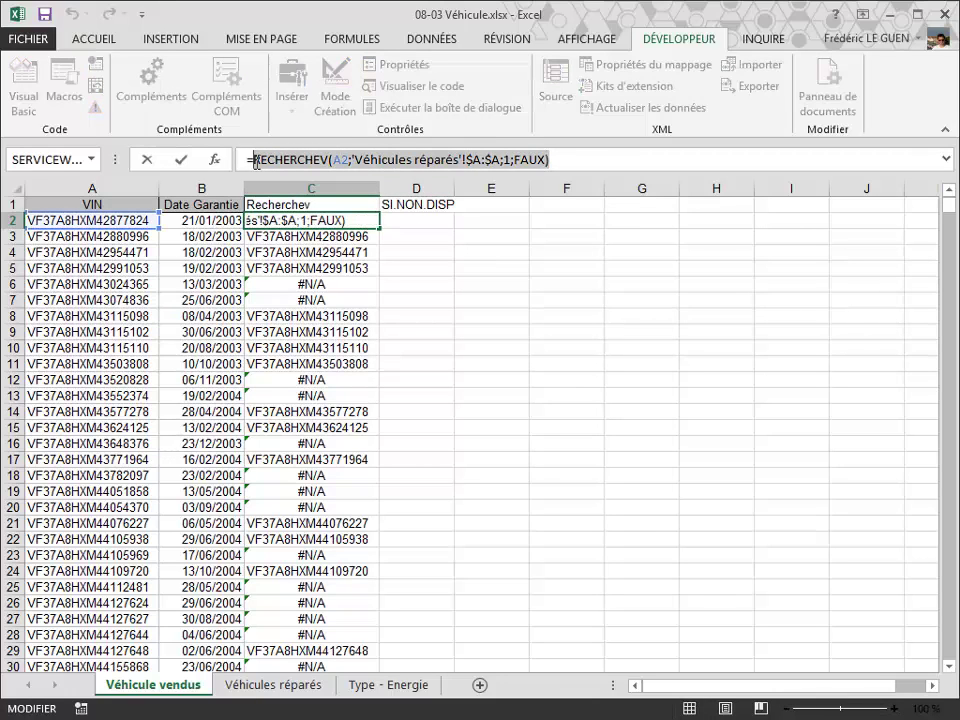
key("Escape")
Enter a SI.NON.DISP formula in D2 that wraps the copied RECHERCHEV expression and returns 1 as the replacement value.
left_click(427, 219)
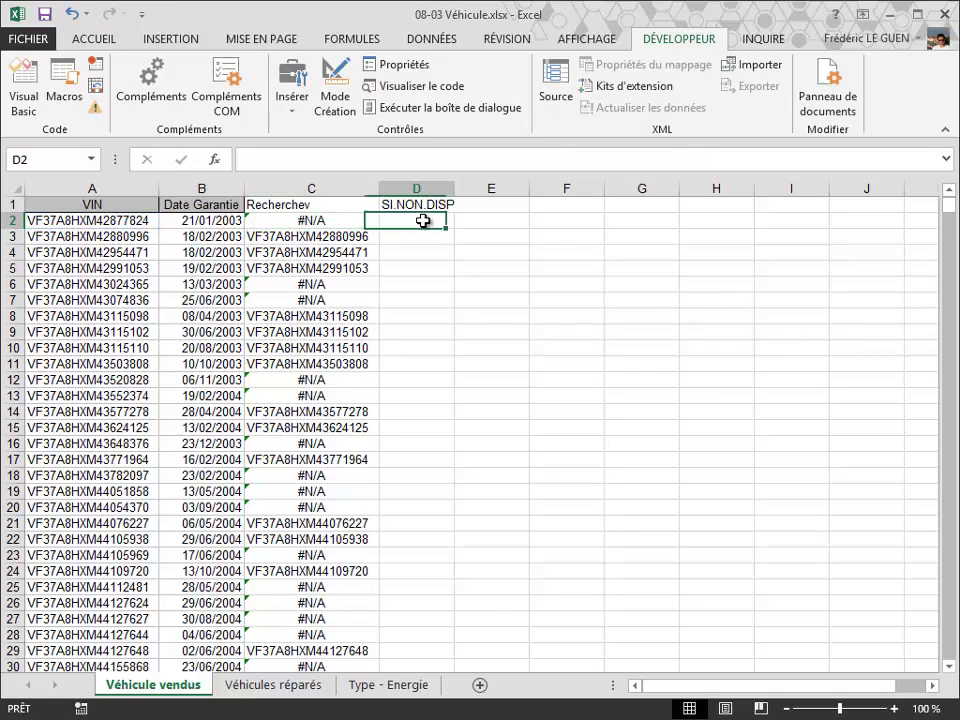
type("=si.")
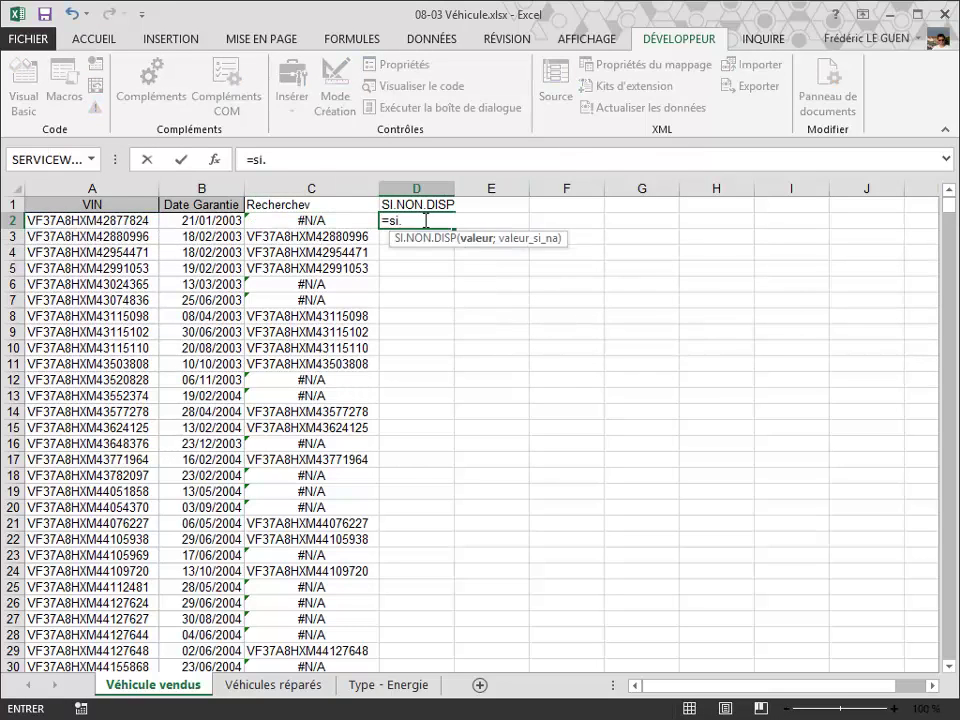
key("Tab")
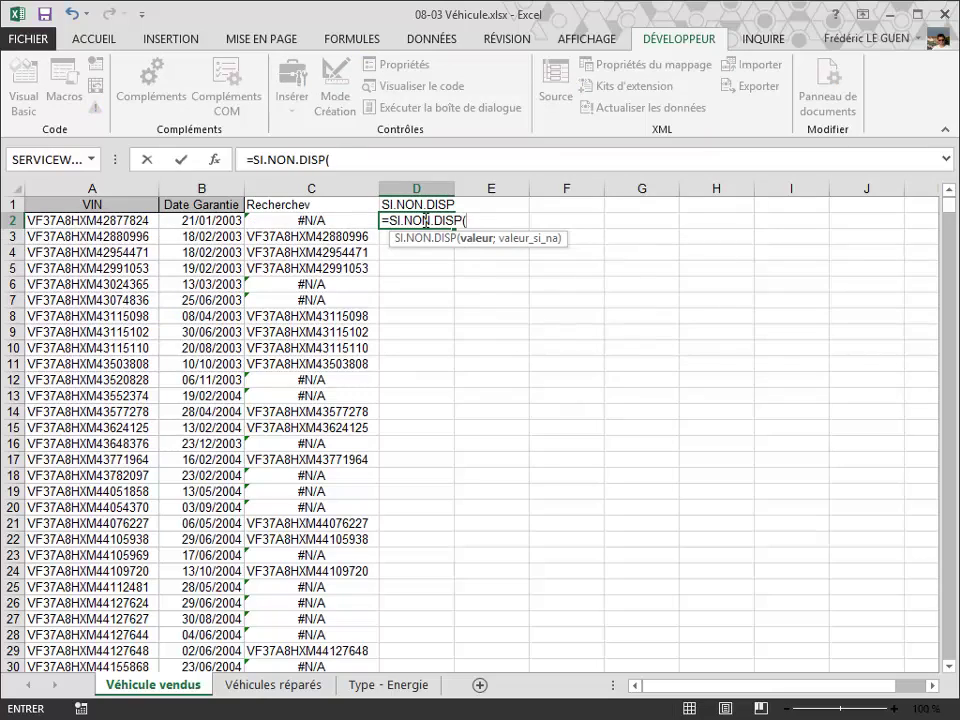
key("ctrl+v")
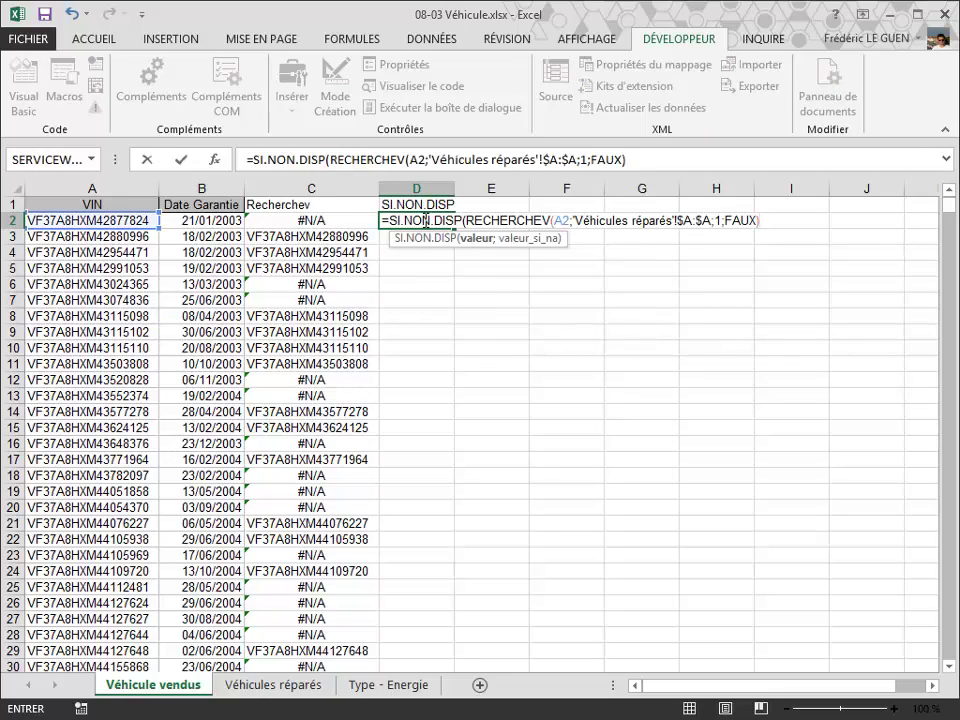
type(";1)")
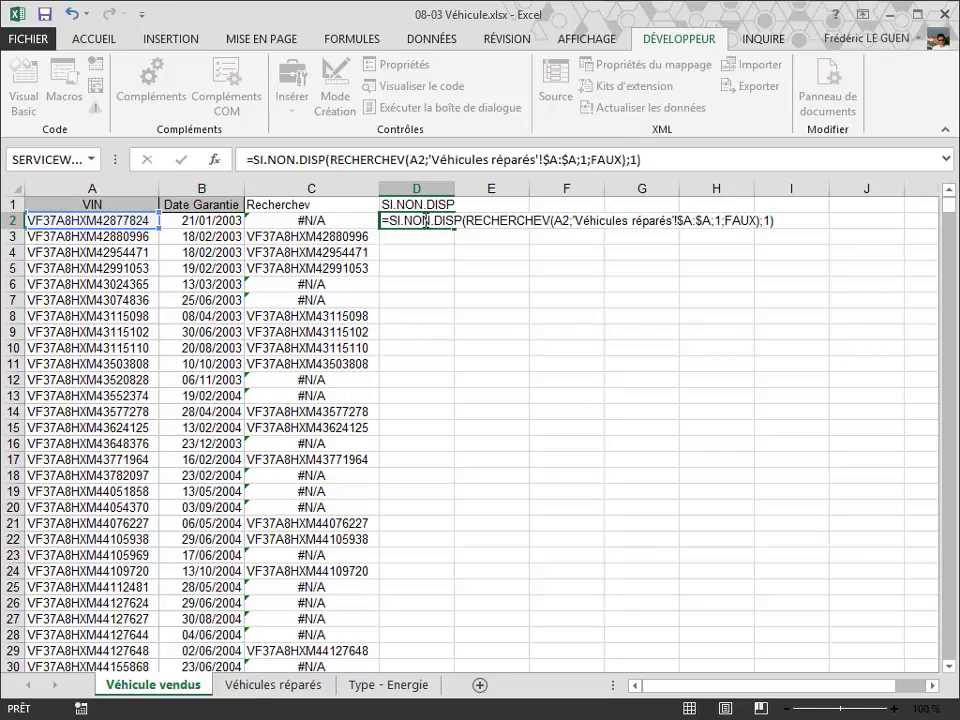
key("Return")
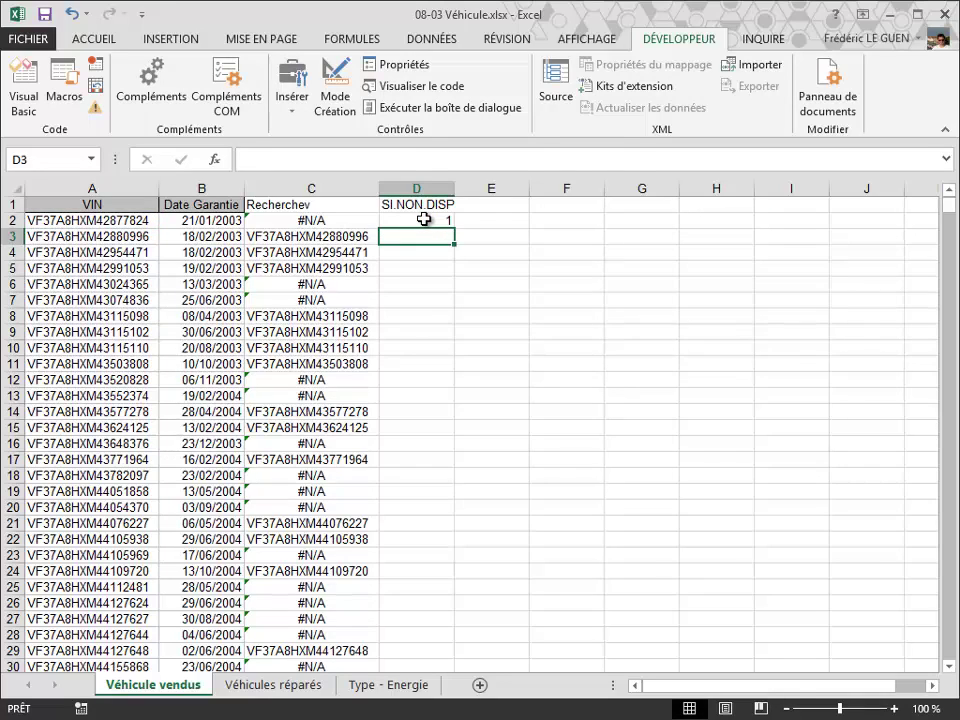
Copy the SI.NON.DISP formula from D2 down column D to the last data row, 15820.
left_click(424, 220)
left_click_drag(458, 230, 459, 276)
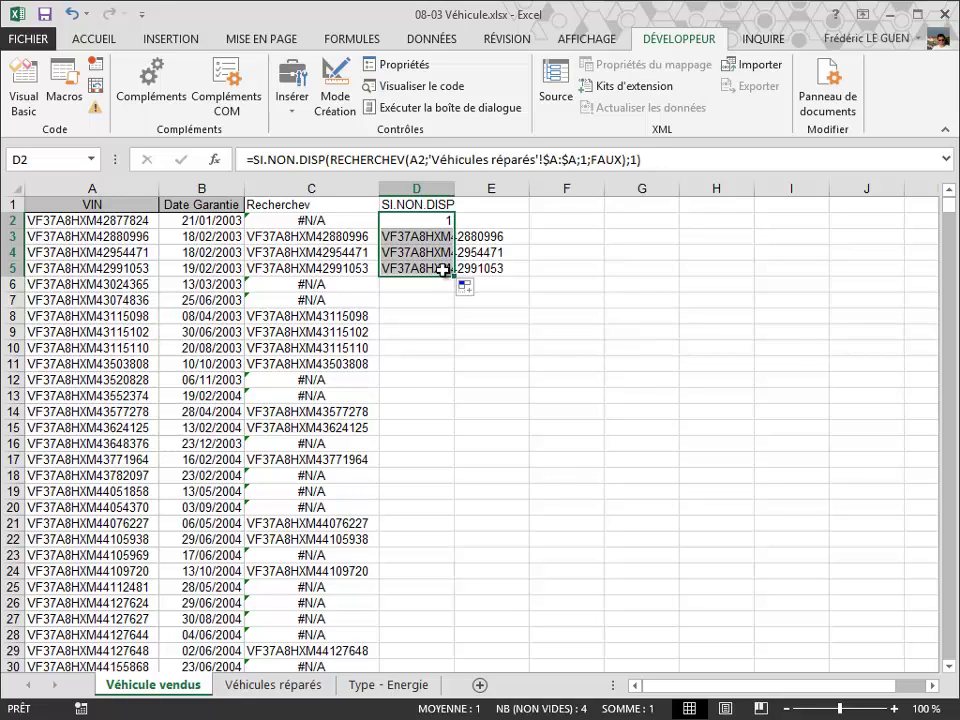
left_click(442, 269)
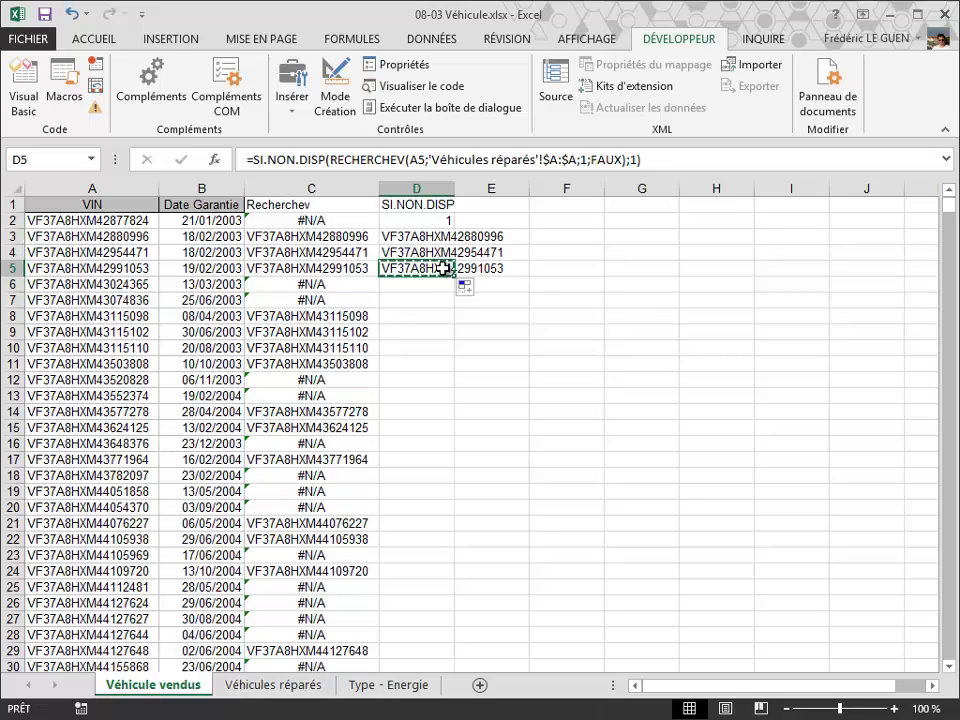
key("Left")
key("ctrl+c")
key("ctrl+Down")
key("Right")
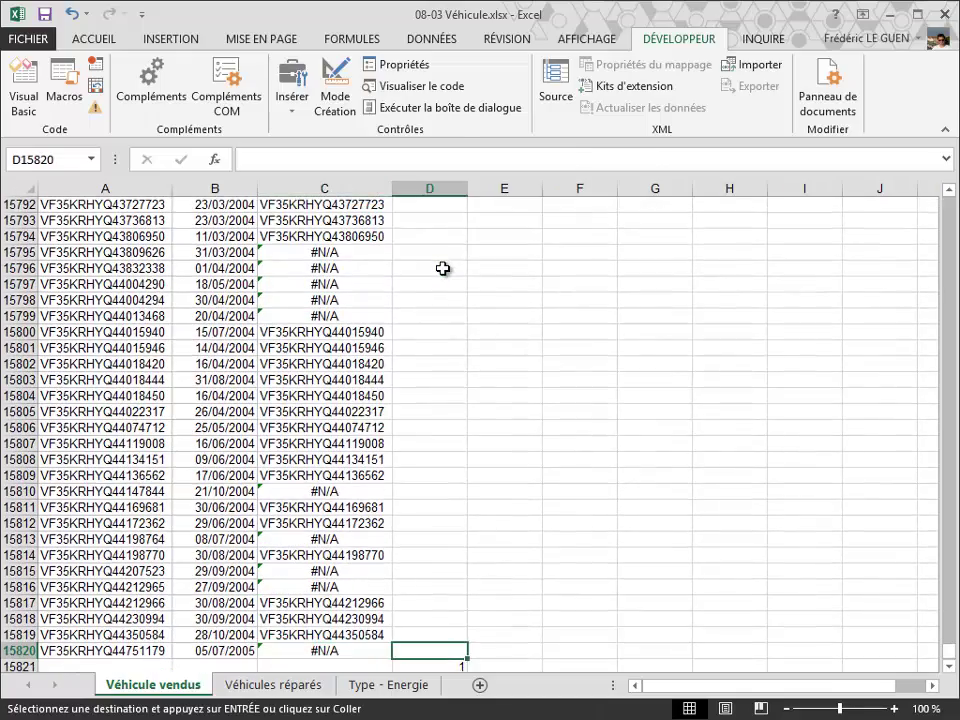
key("ctrl+shift+Up")
key("ctrl+v")
Total the SI.NON.DISP column in D15821 with =SOMME(D2:D15820).
left_click(445, 442)
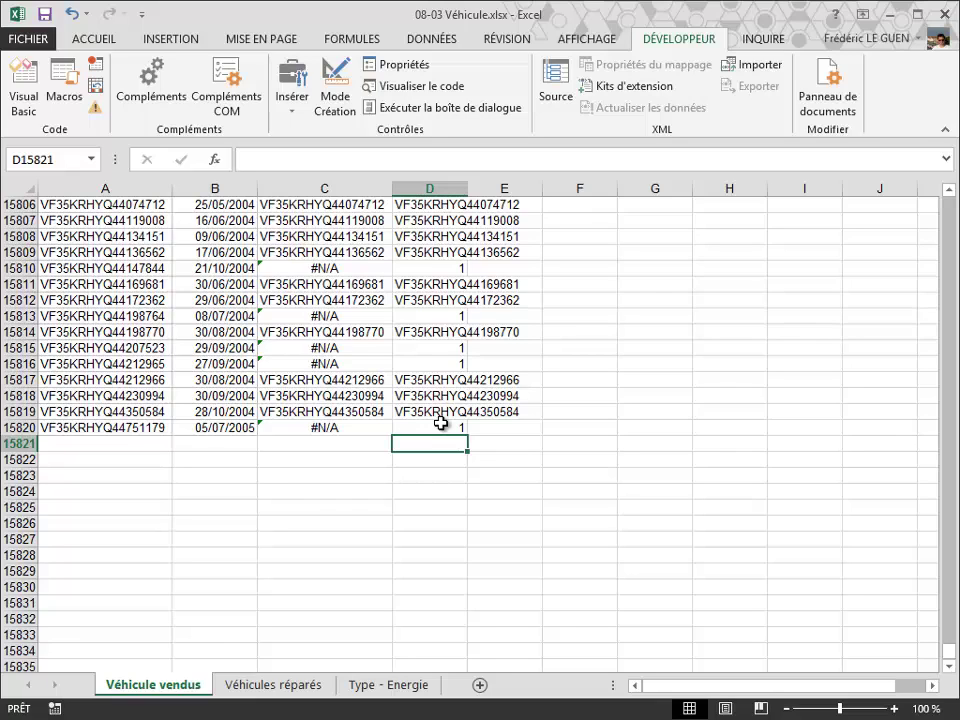
type("=so")
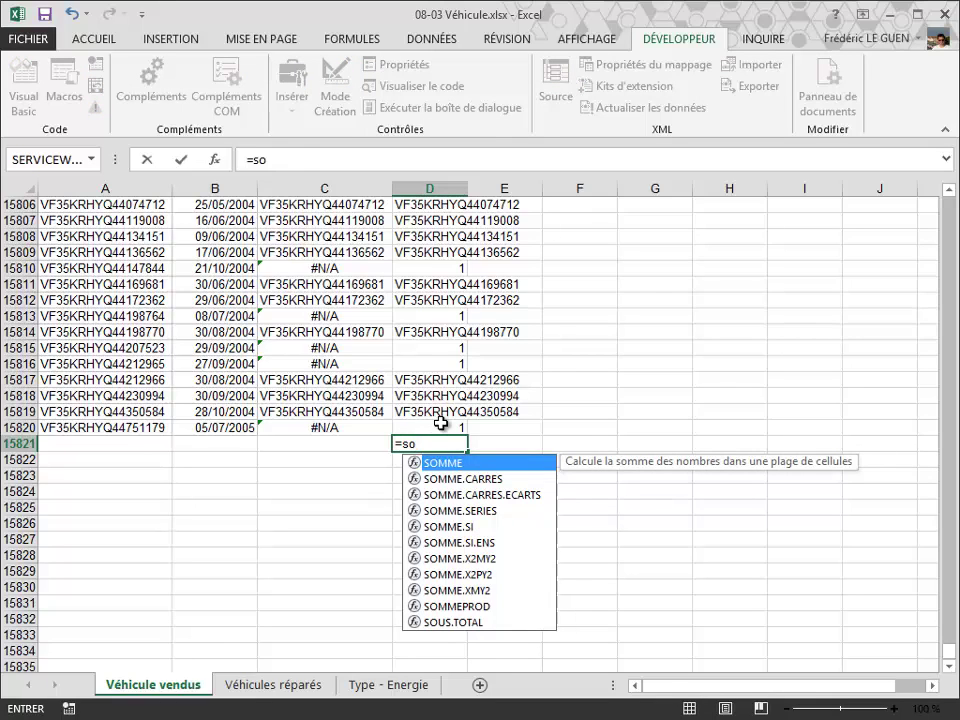
key("Tab")
left_click(422, 427)
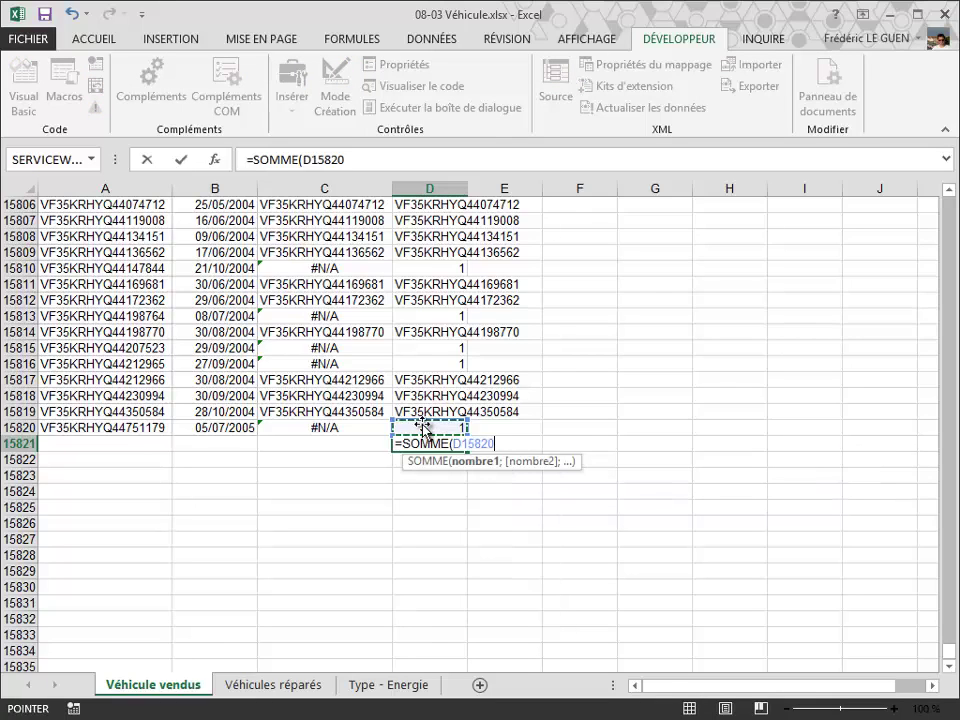
key("ctrl+shift+Up")
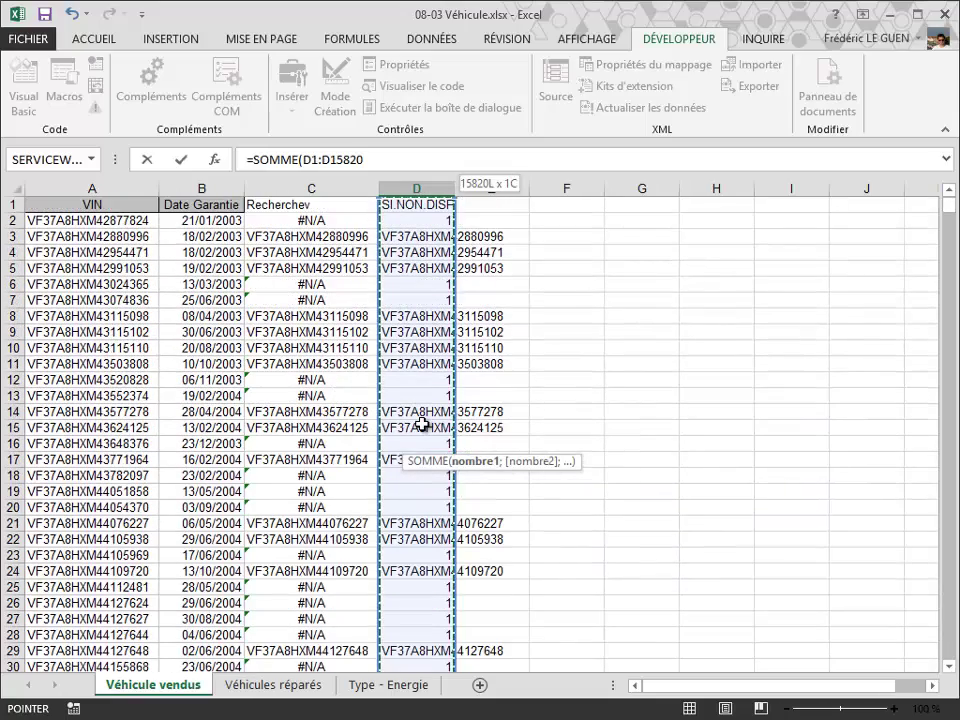
key("shift+Down")
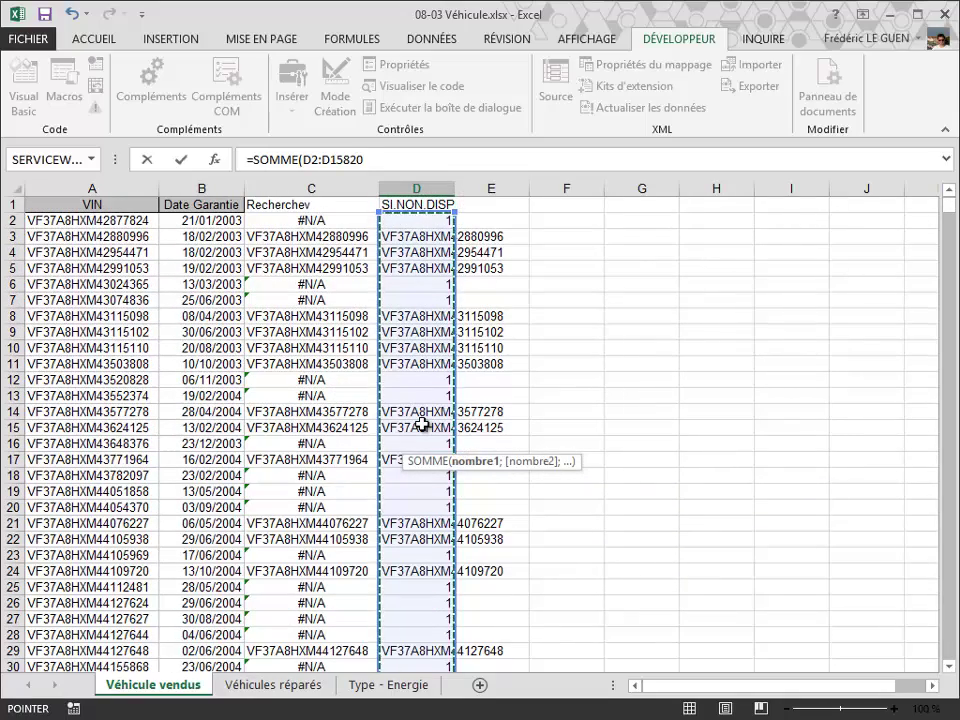
key("Return")
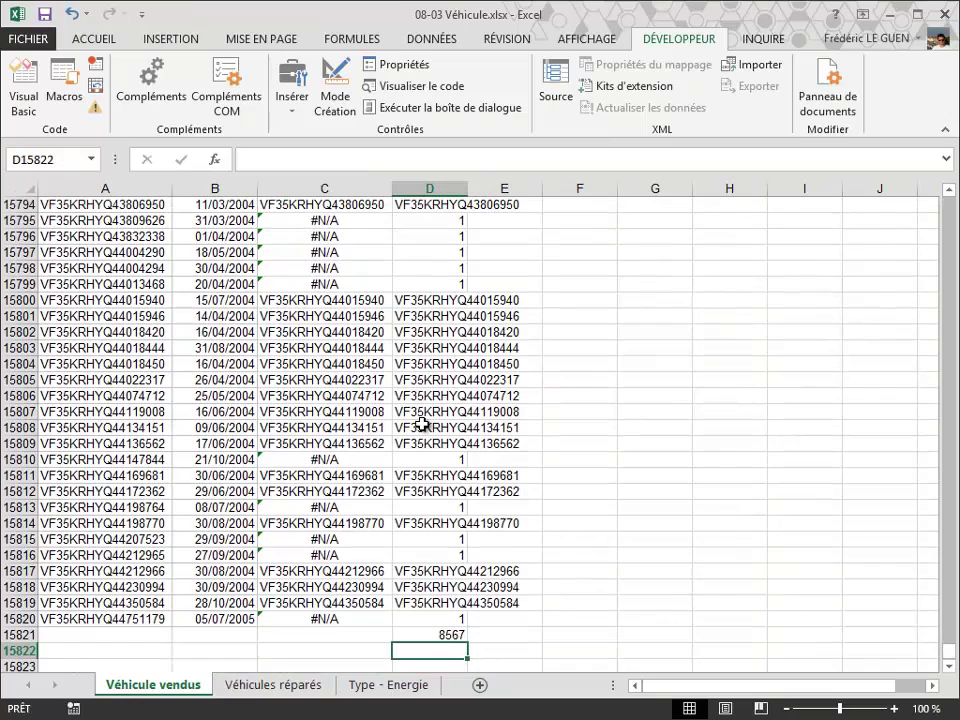
key("Up")
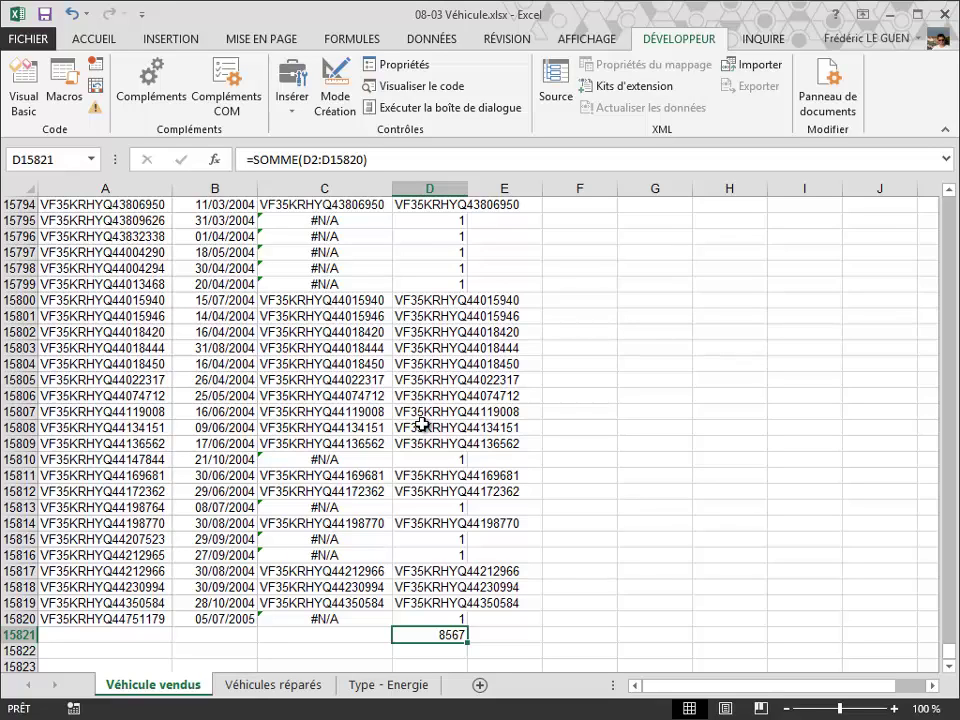
Calculate the number of repaired vehicles in D15822 with =NBVAL(A2:A15820)-D15821.
key("Down")
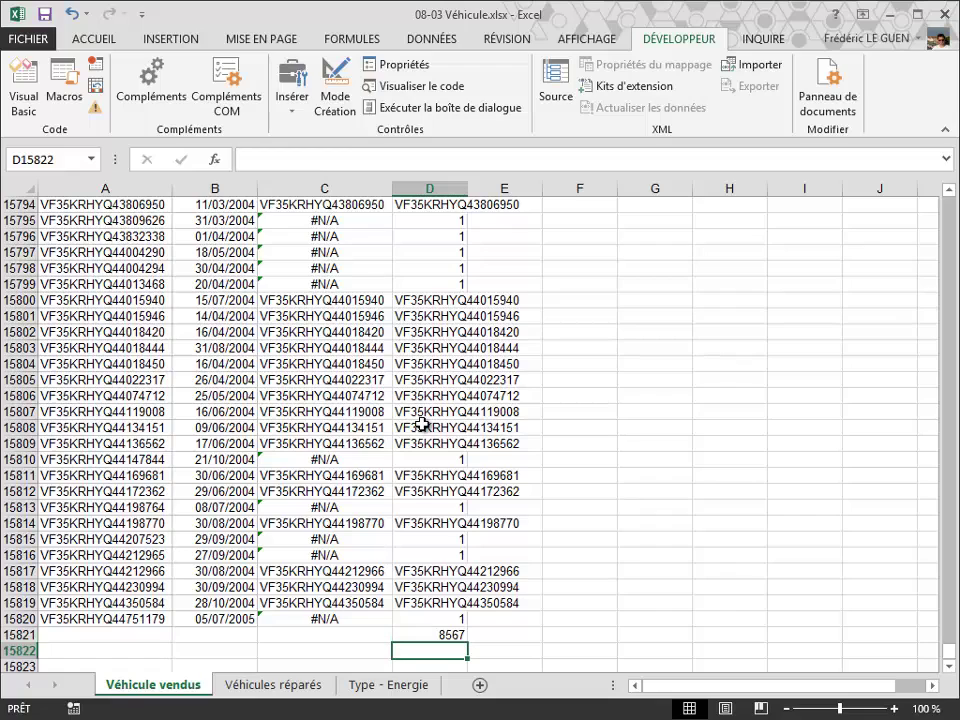
type("=n")
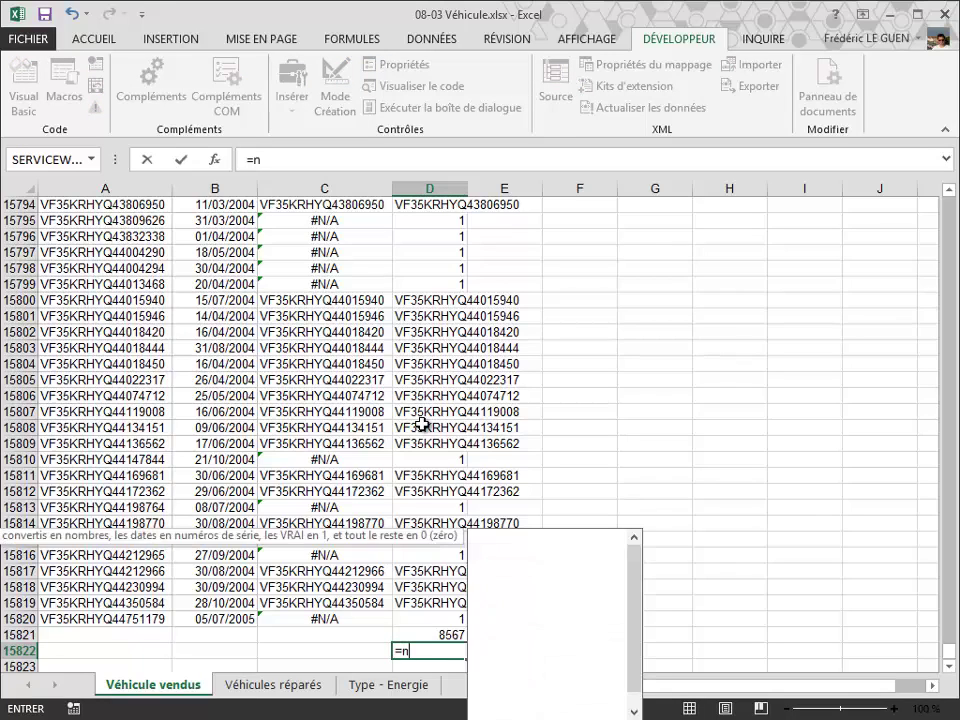
type("bv")
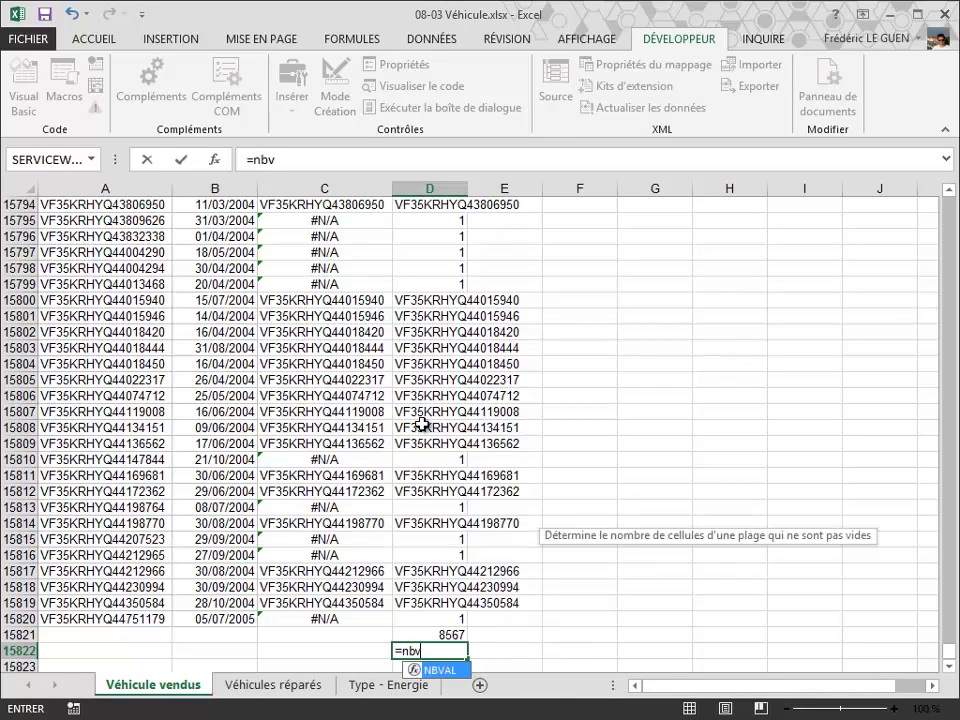
key("Tab")
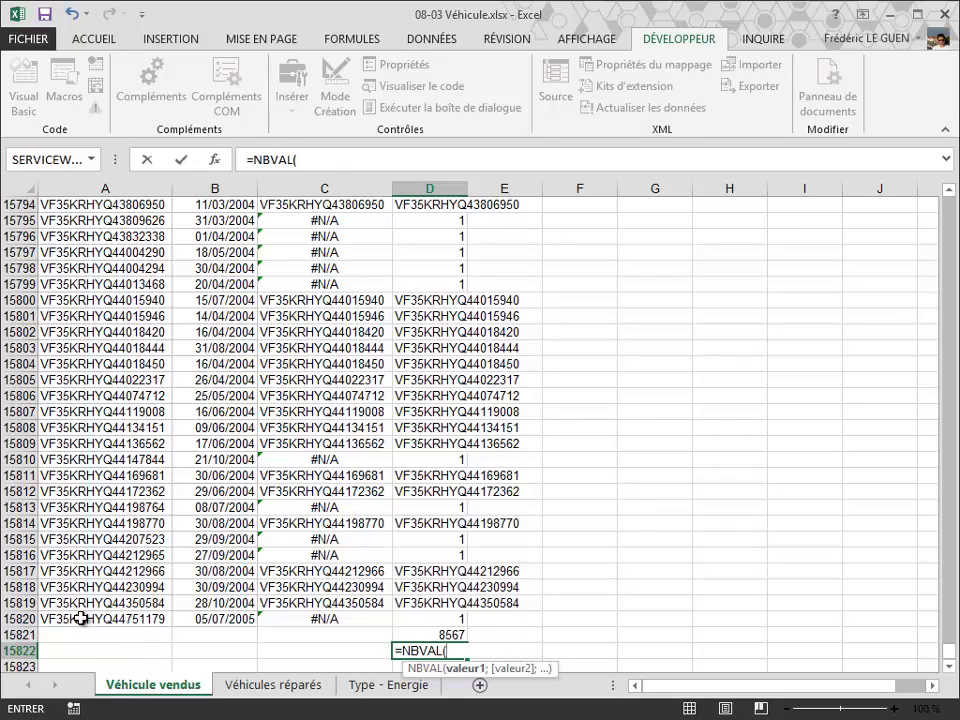
left_click(80, 619)
key("ctrl+shift+Up")
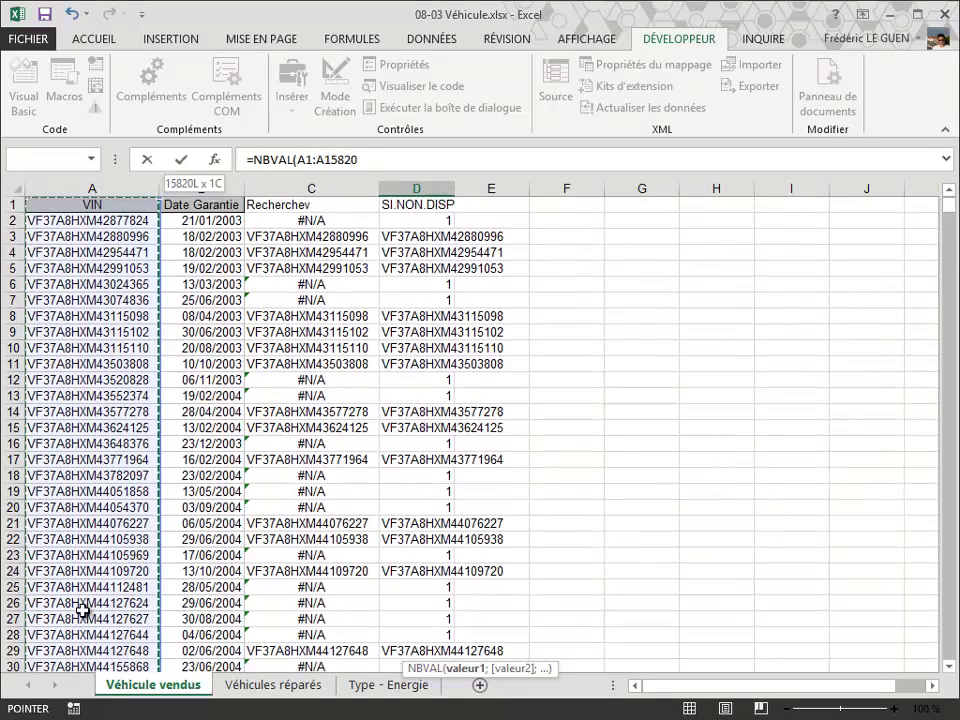
key("shift+Down")
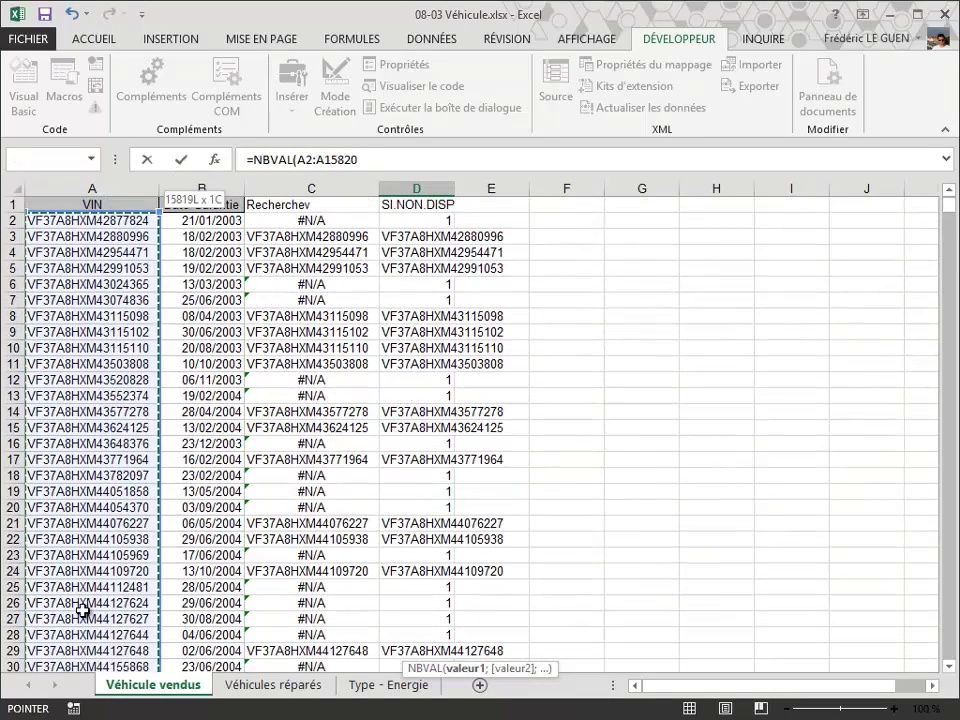
type(")-")
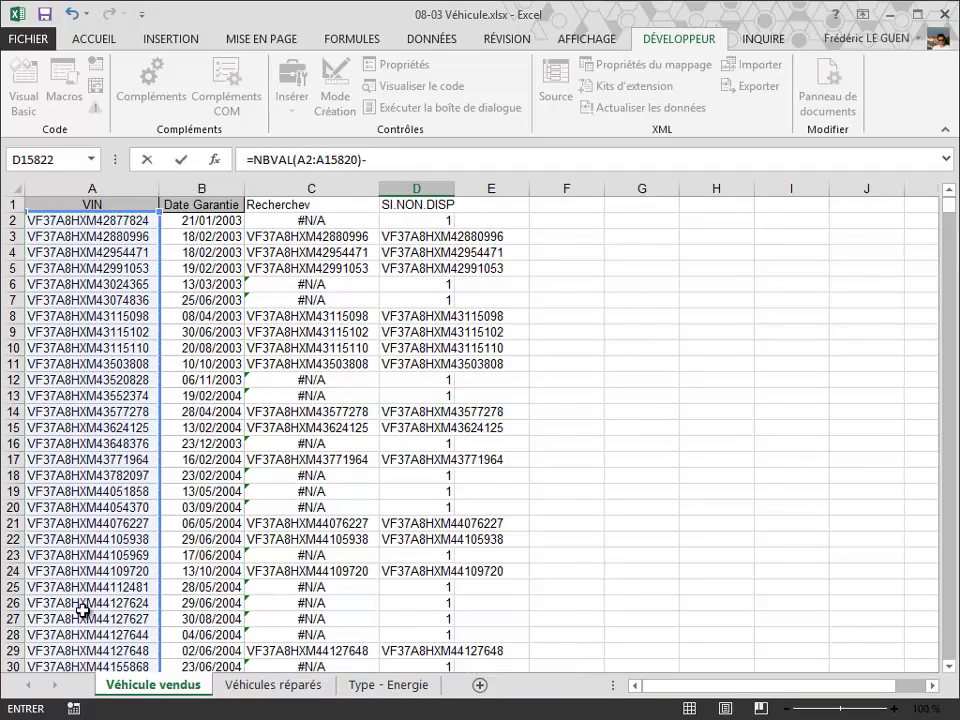
key("Up")
key("Return")
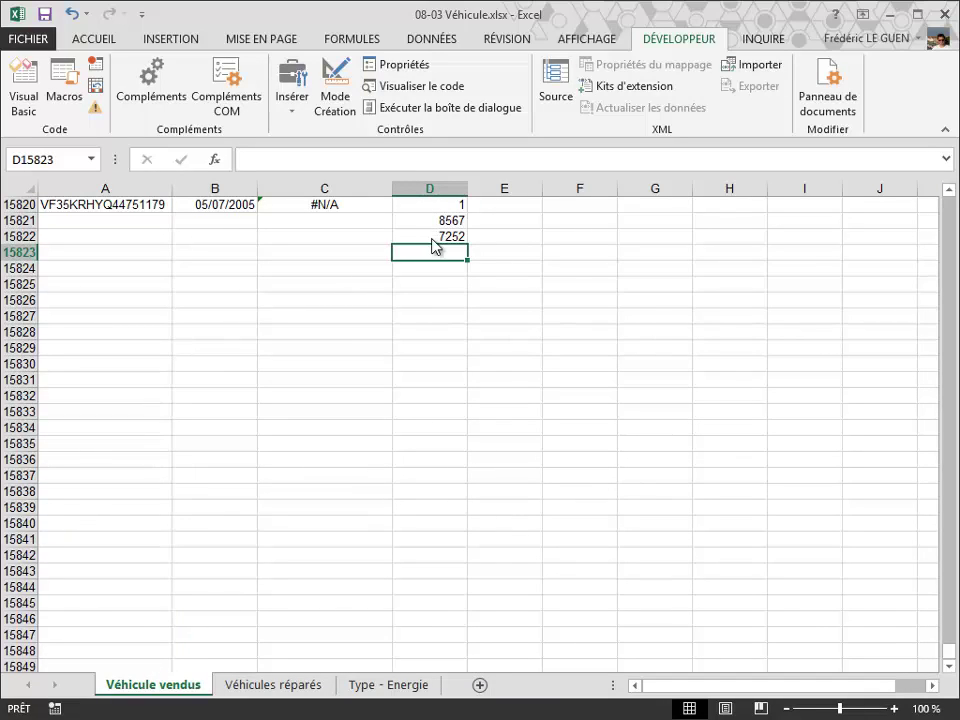
Examine the type code 7A8HXM inside the VIN in A2, leaving the cell unmodified, and the type and model table on the Type - Energie sheet.
scroll(432, 246, "up", 4)
left_click(432, 238)
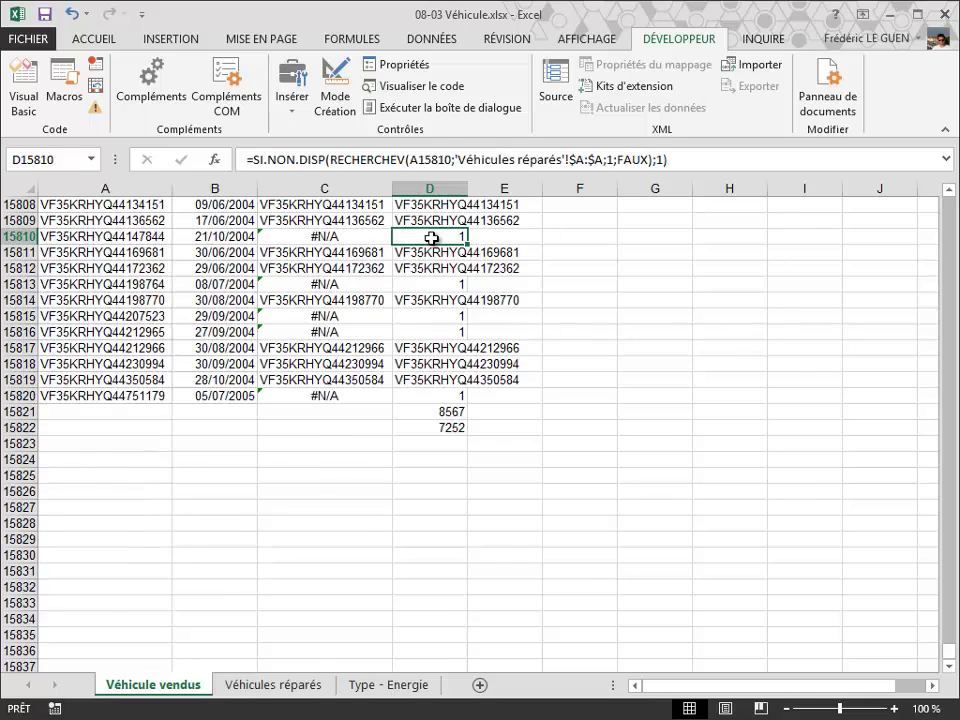
key("ctrl+Up")
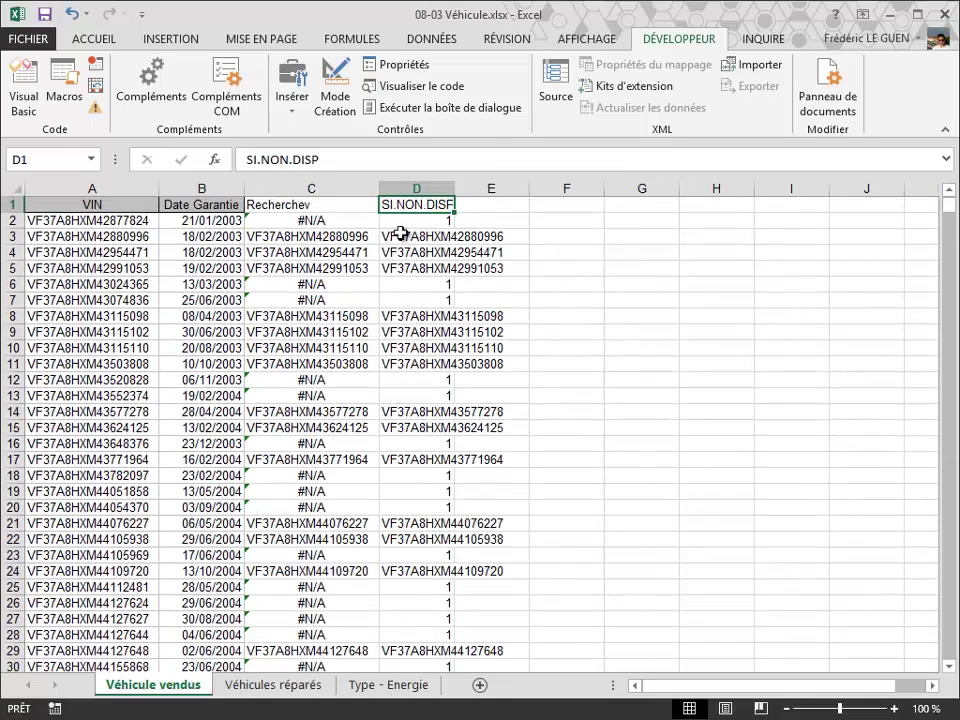
left_click(75, 221)
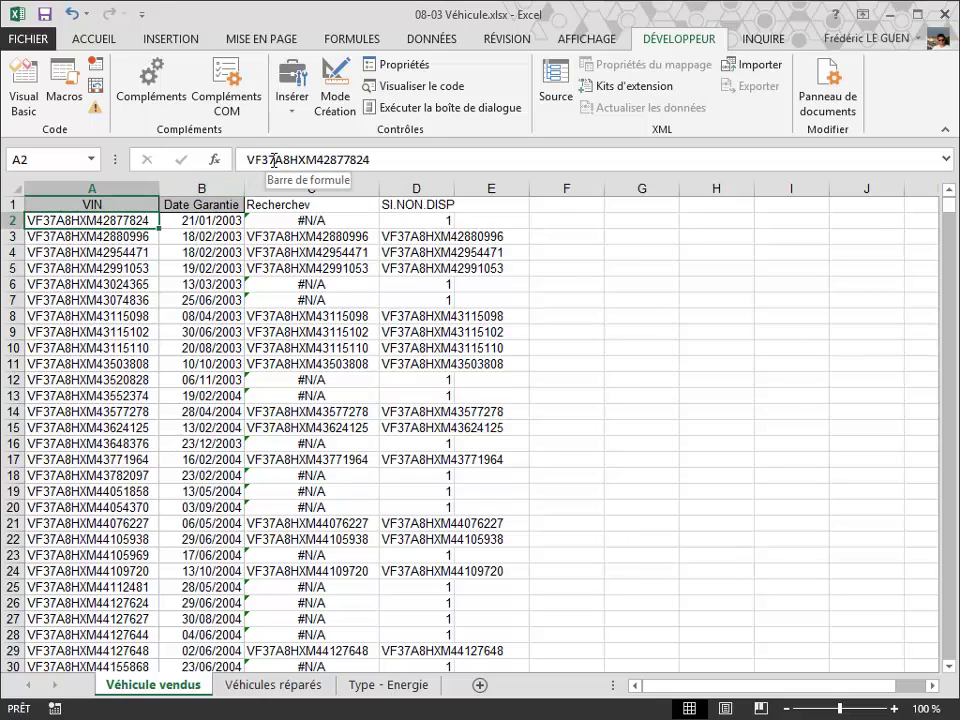
left_click_drag(272, 160, 318, 160)
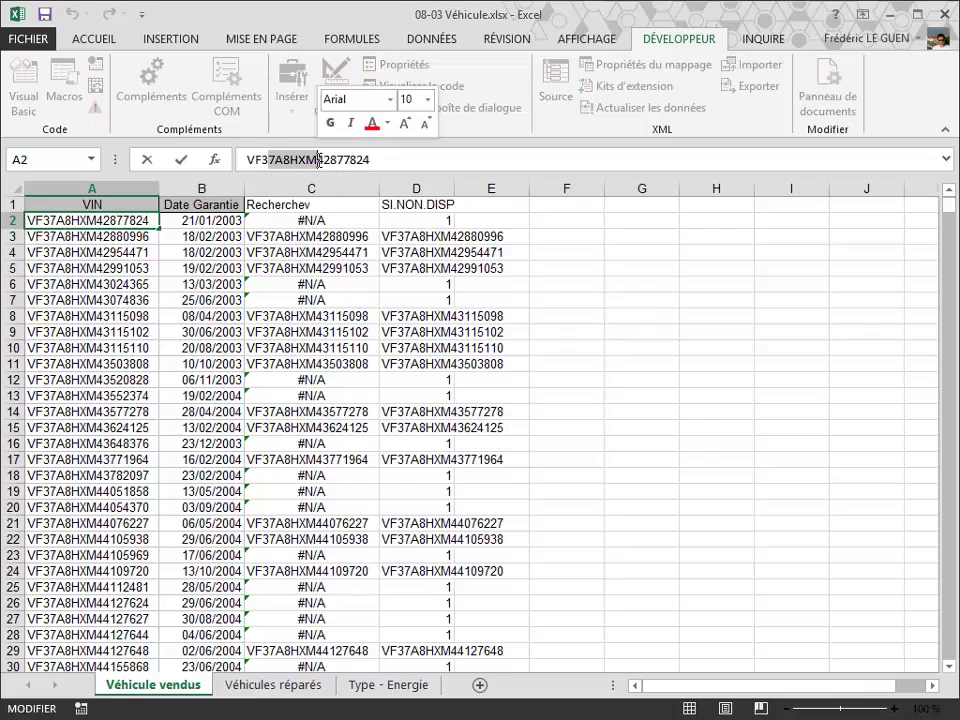
key("Escape")
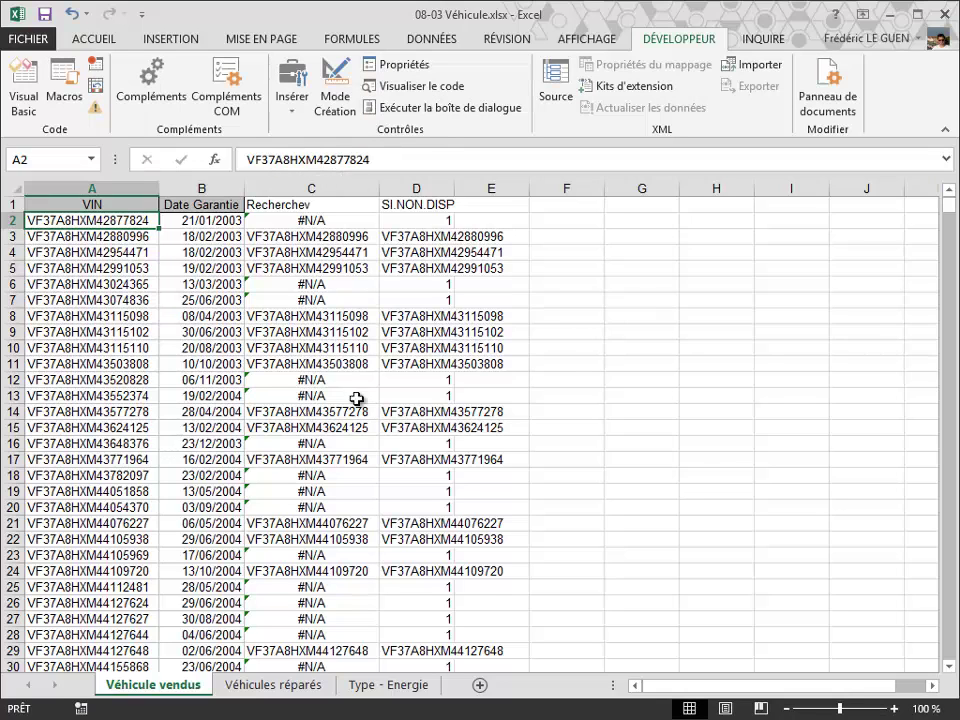
left_click(383, 686)
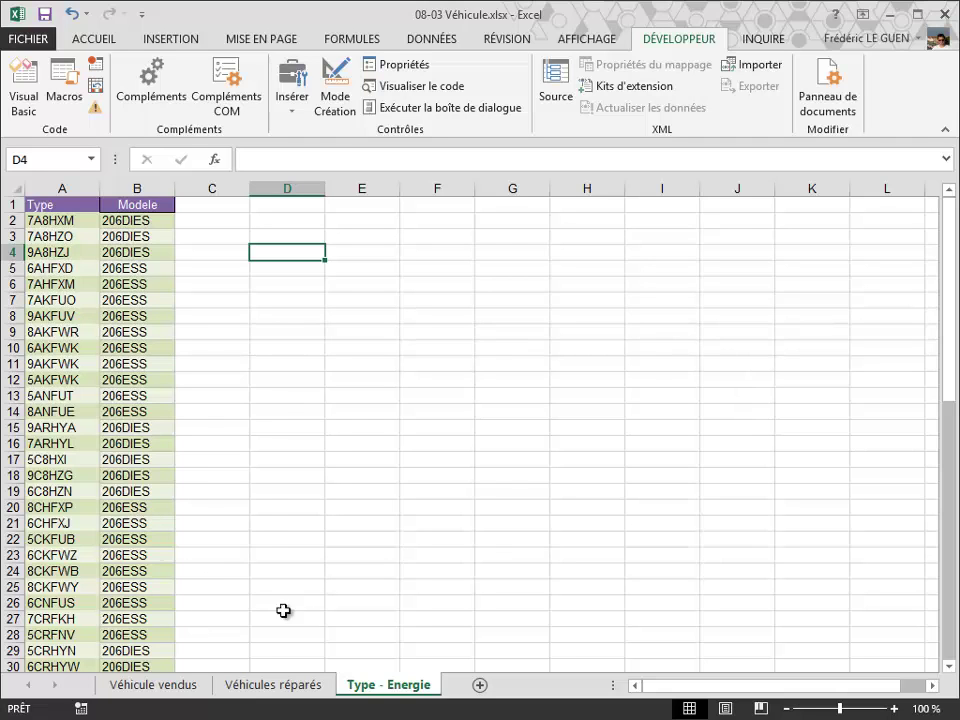
On the Véhicule vendus sheet, autofit column D's width and enter the header Energie in E1.
left_click(188, 690)
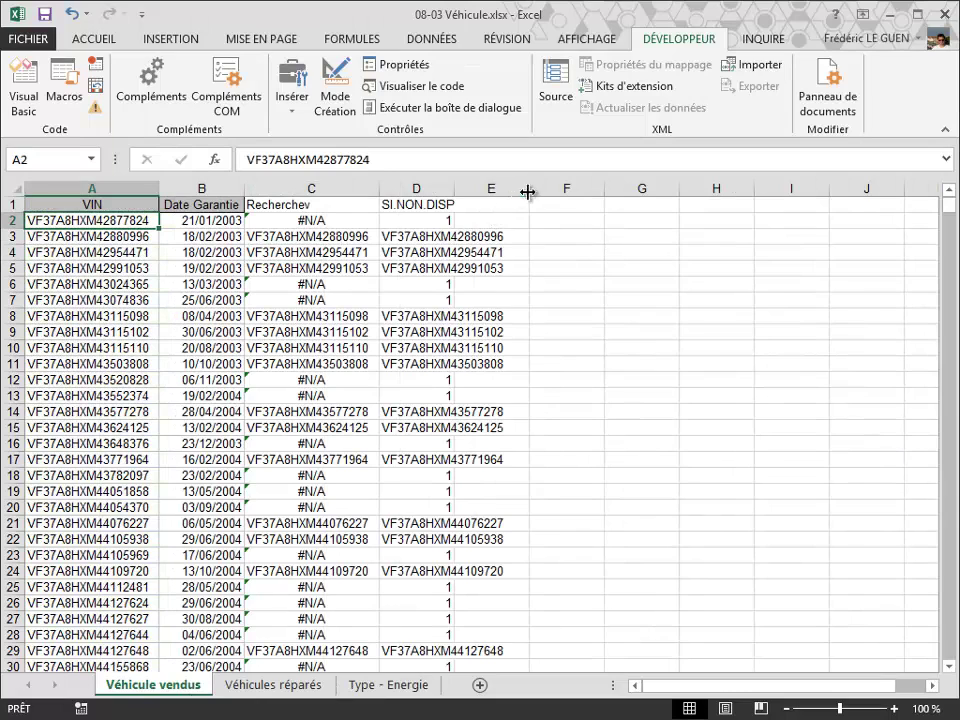
left_click(457, 183)
double_click(457, 183)
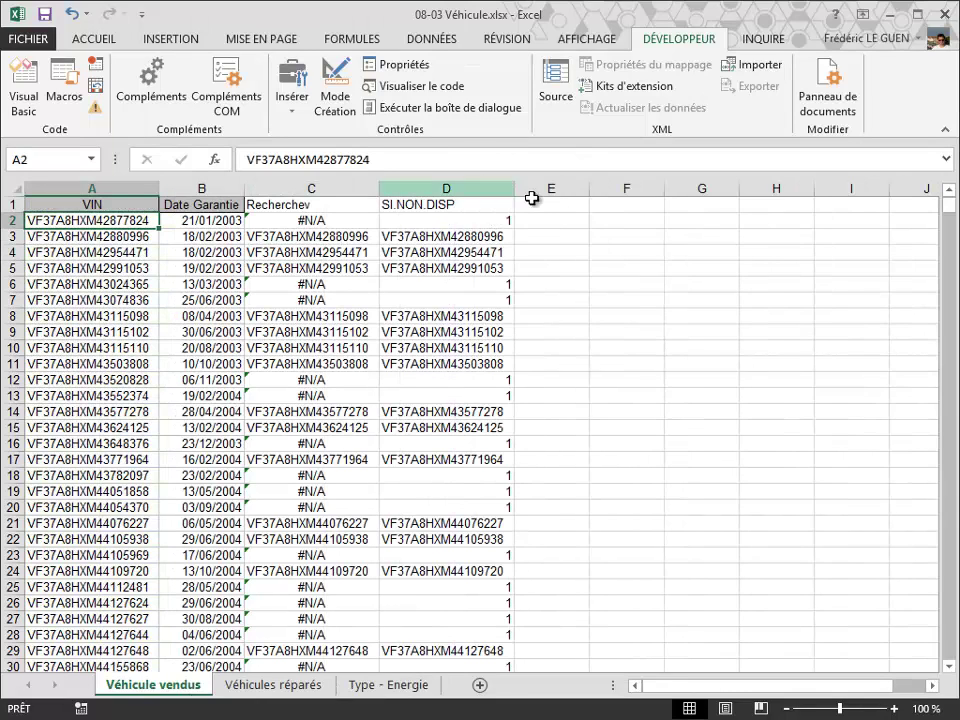
left_click(553, 199)
type("Energie")
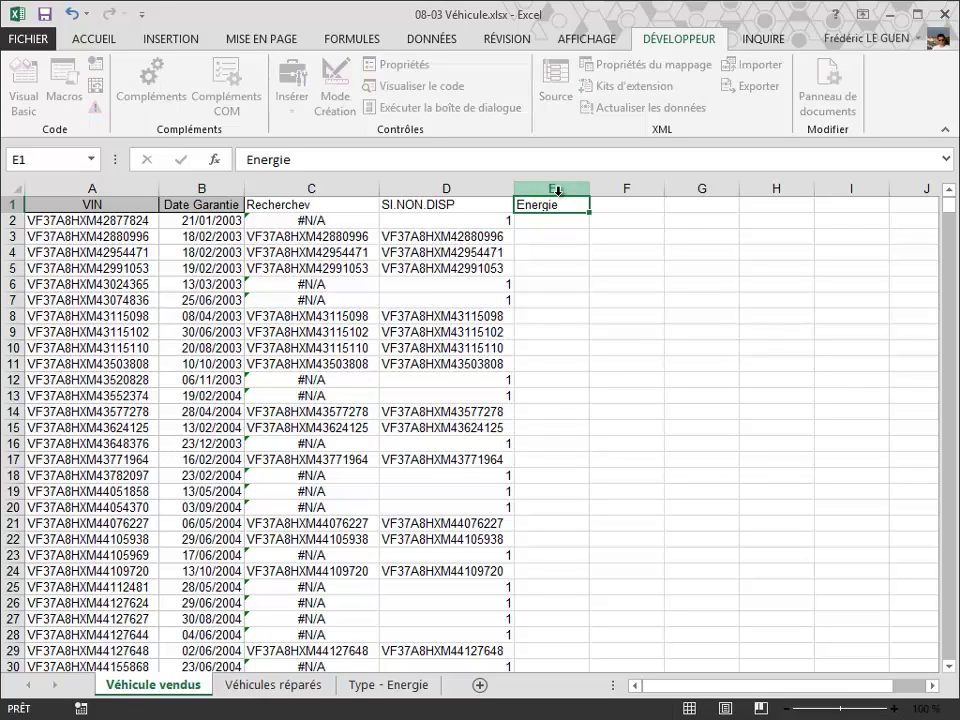
key("Return")
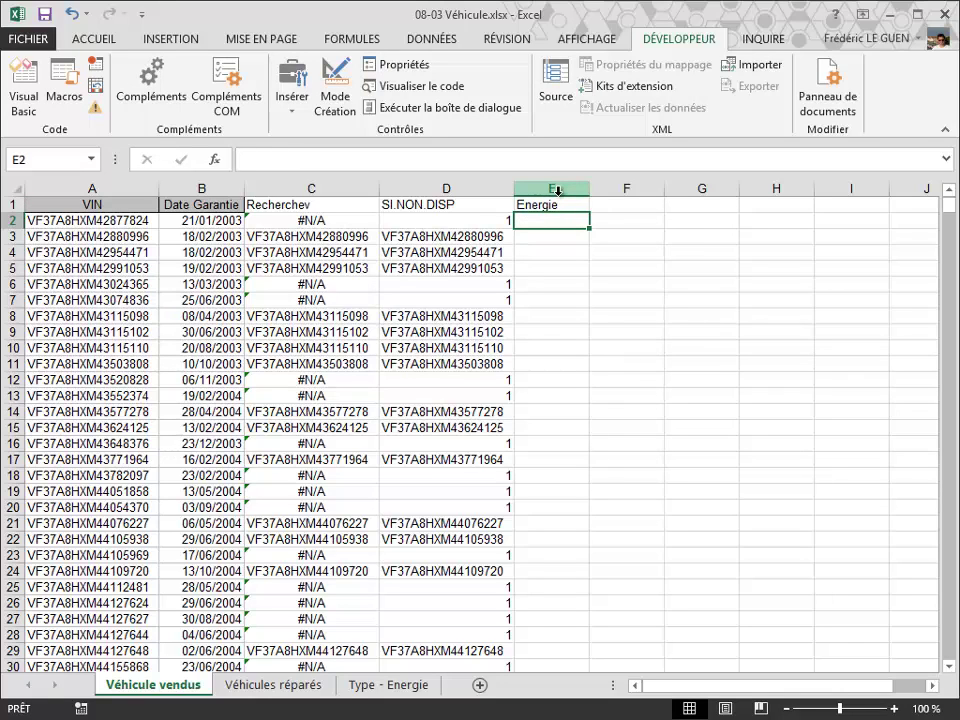
Start a RECHERCHEV formula in E2 with STXT(A2;4;6) as its lookup value.
type("=rech")
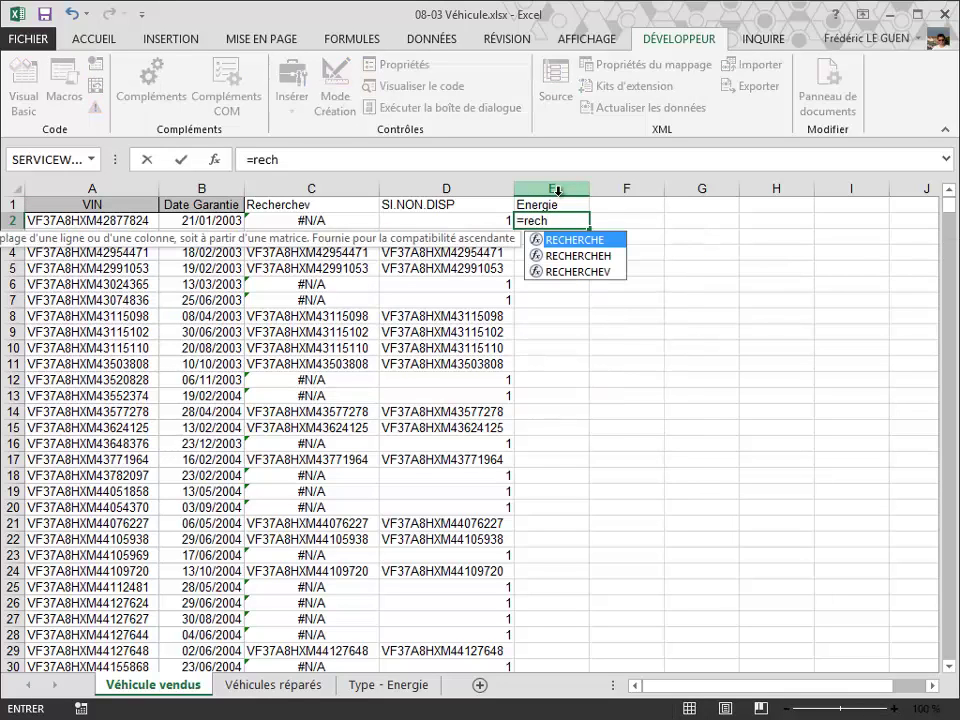
key("Down")
key("Down")
key("Tab")
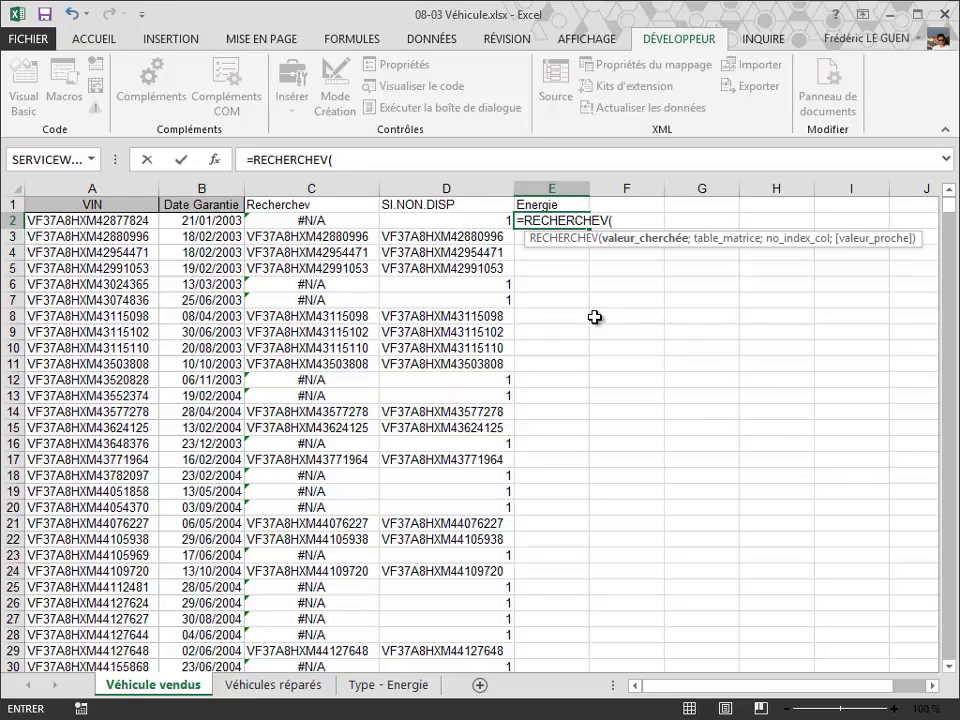
type("st")
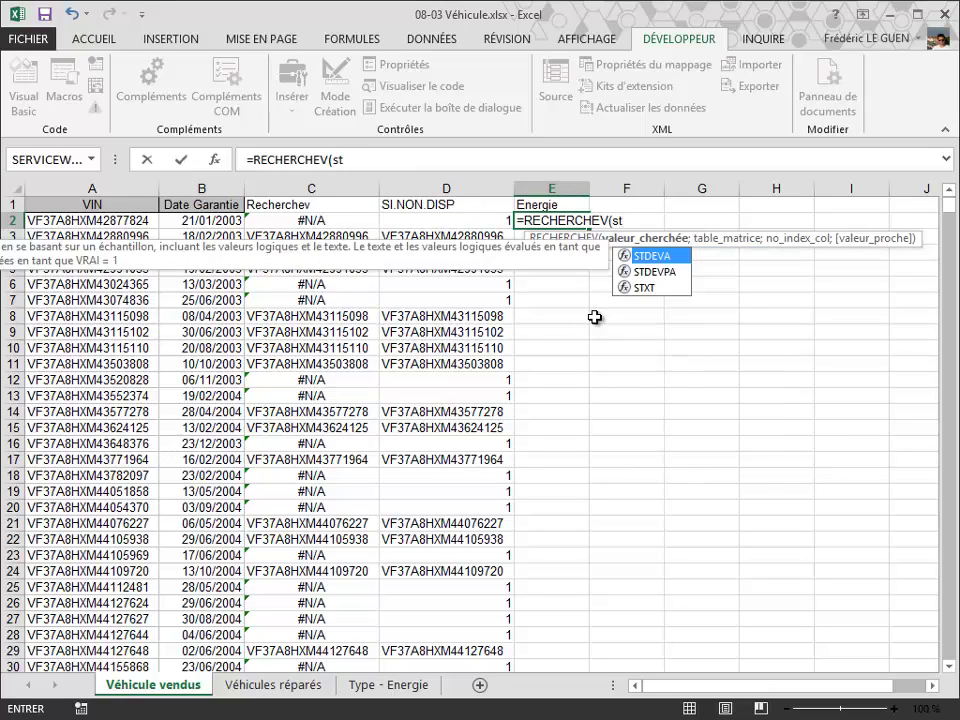
key("Down")
key("Down")
key("Tab")
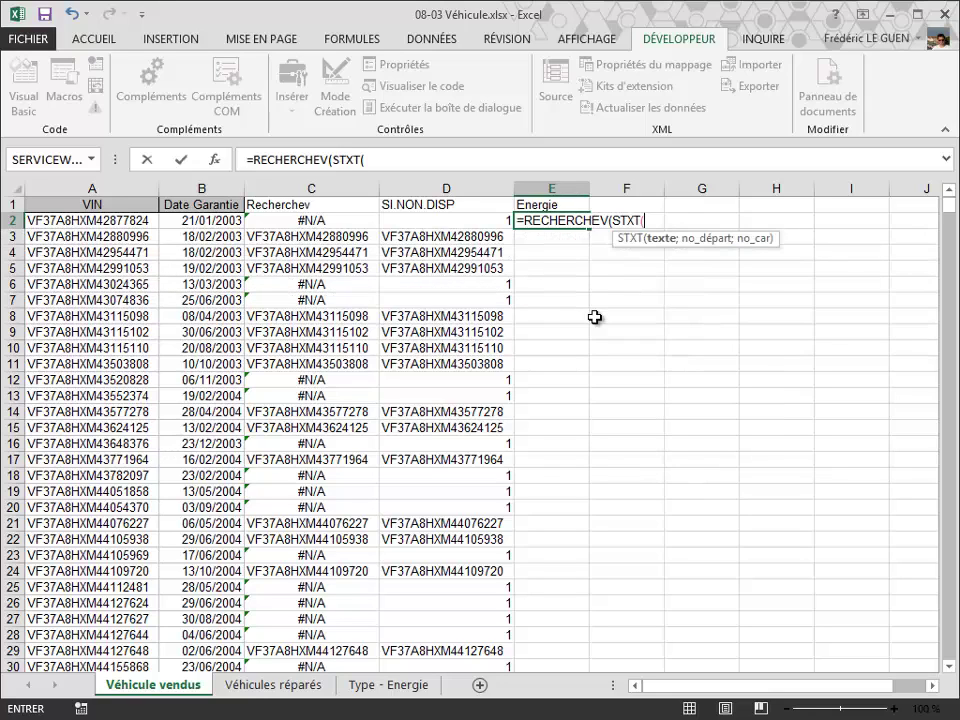
left_click(144, 220)
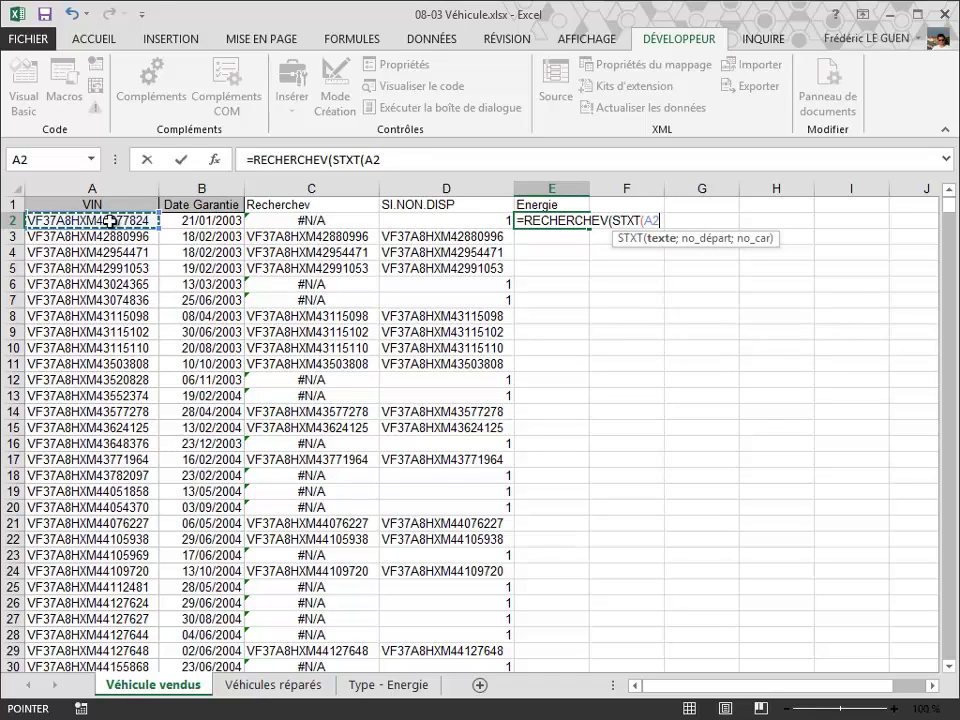
type(";4;")
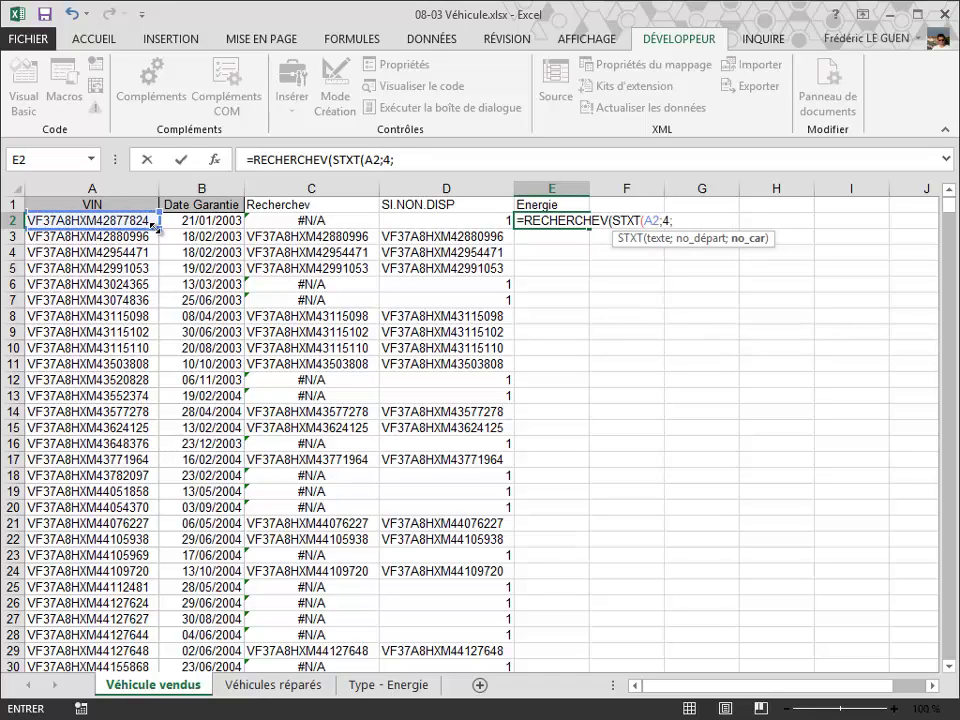
type("6)")
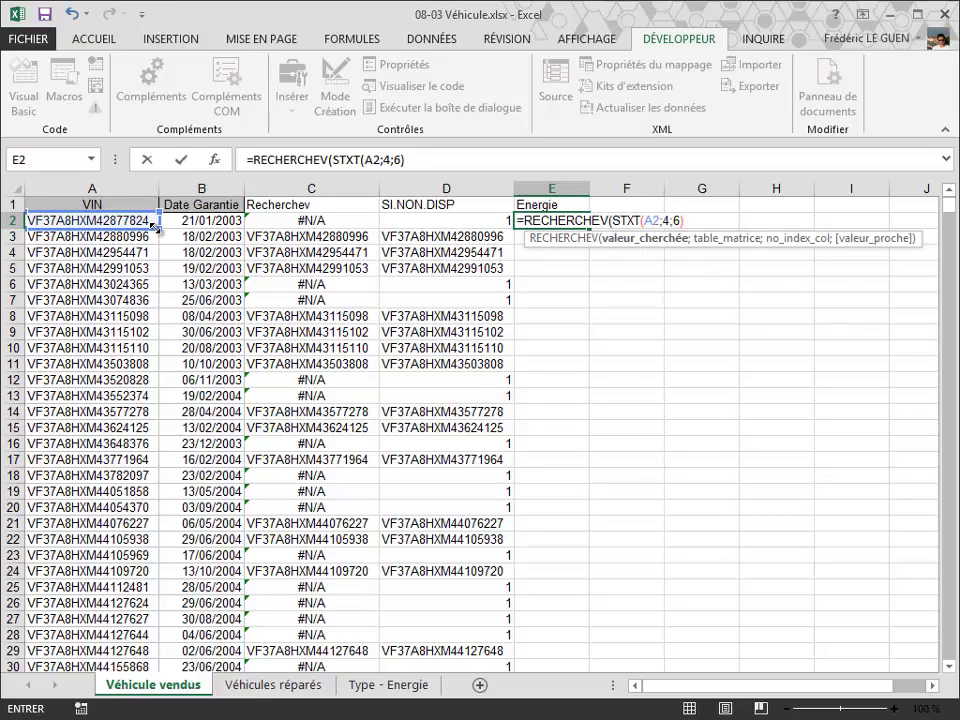
Complete the E2 formula with Tableau1 from the Type - Energie sheet as lookup table, column index 2 and match type 0.
type(";")
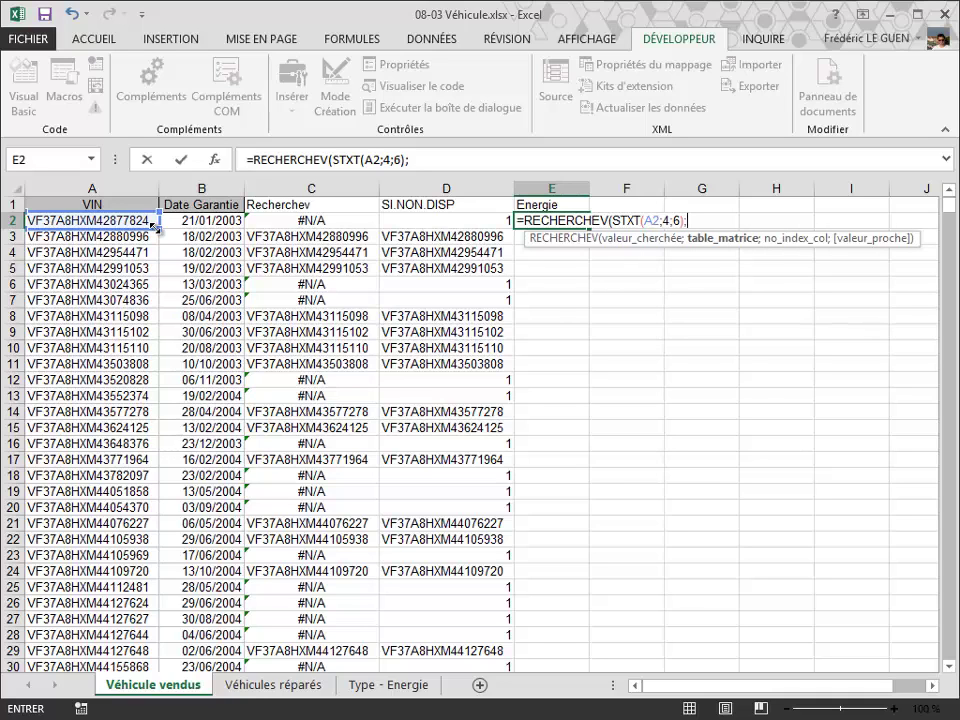
left_click(368, 688)
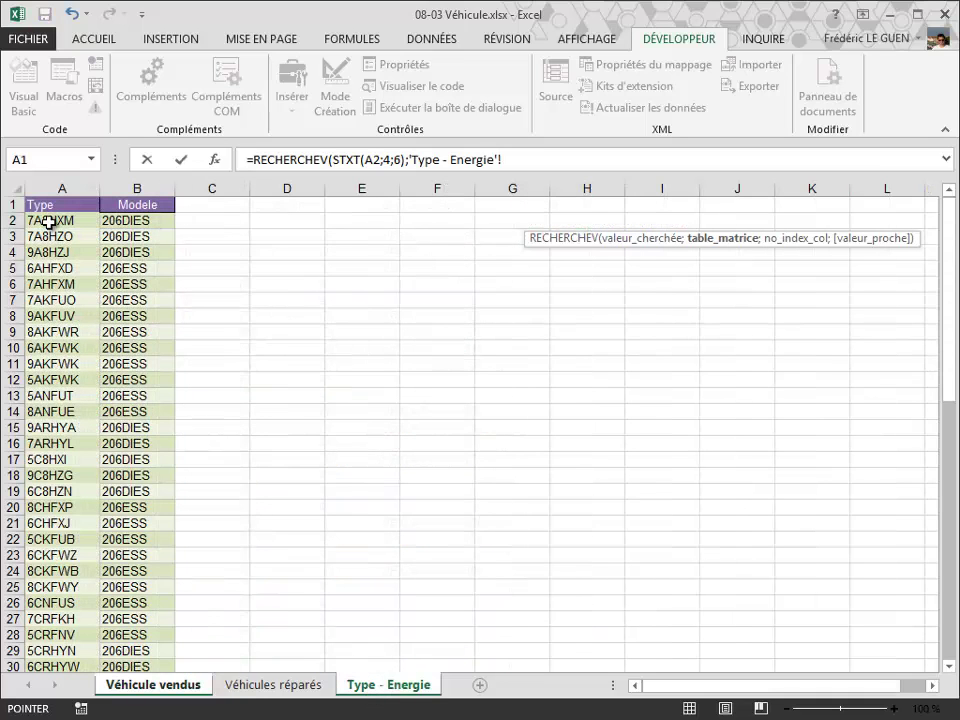
left_click(47, 220)
key("shift+Right")
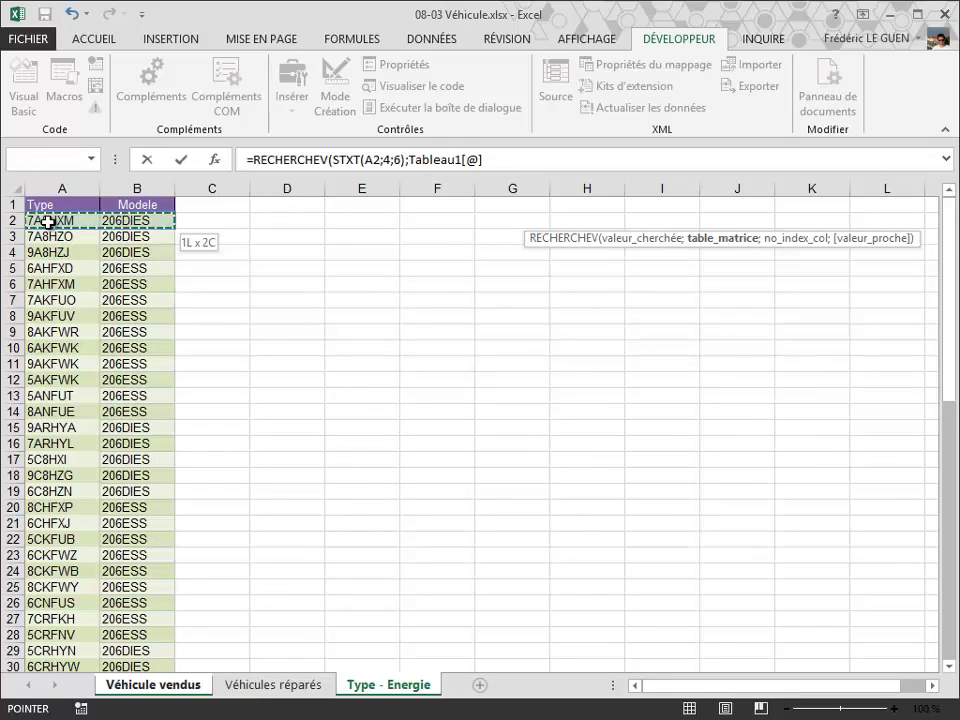
key("ctrl+shift+Down")
type(";")
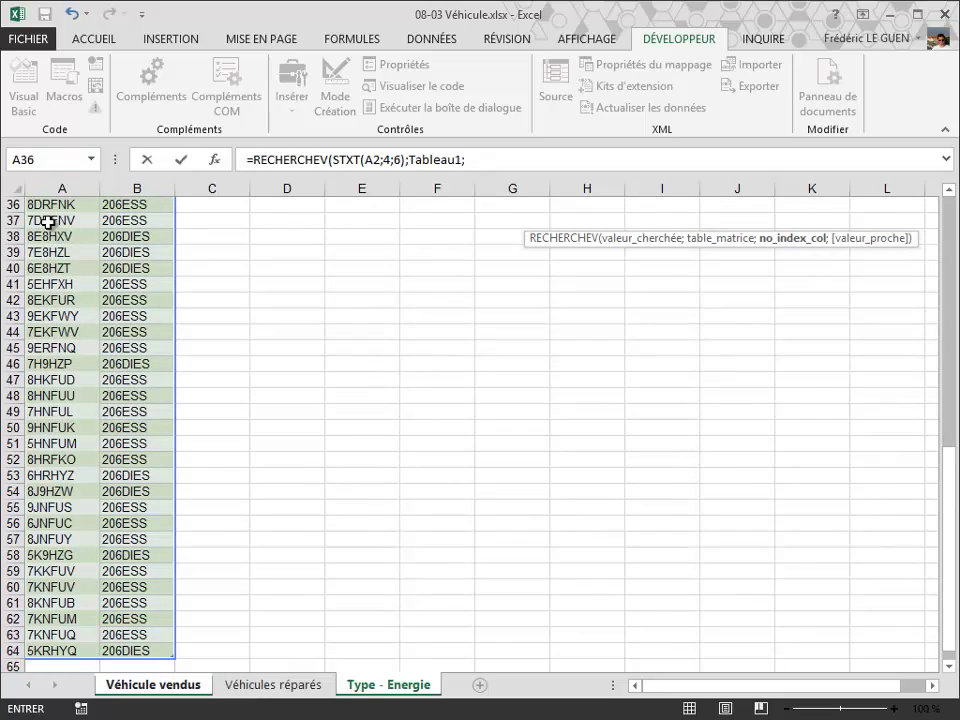
type("2;")
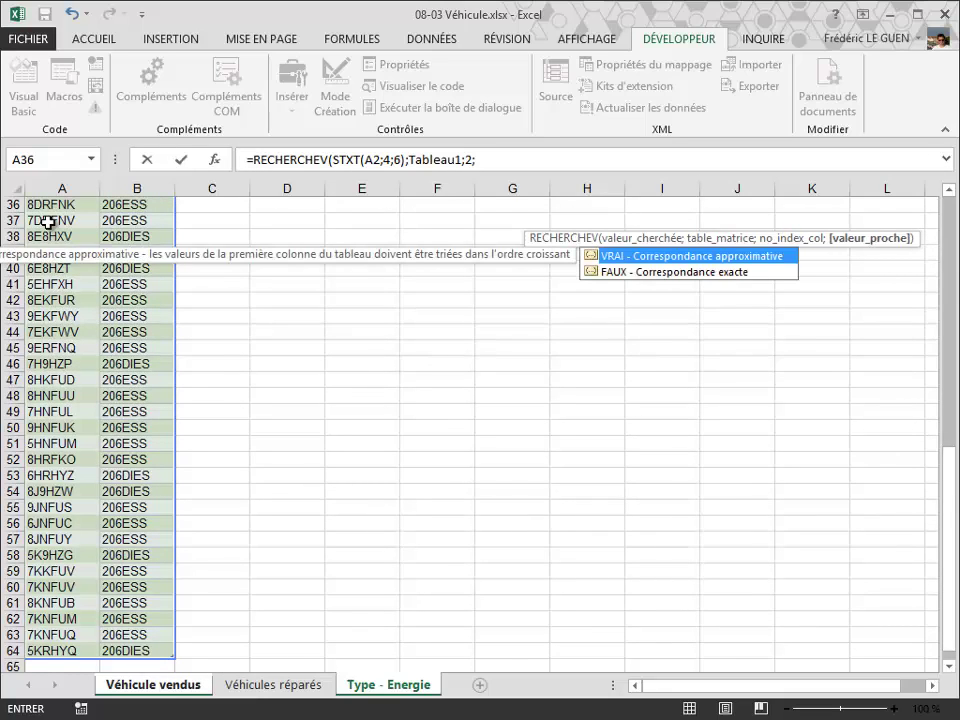
type("0)")
key("Return")
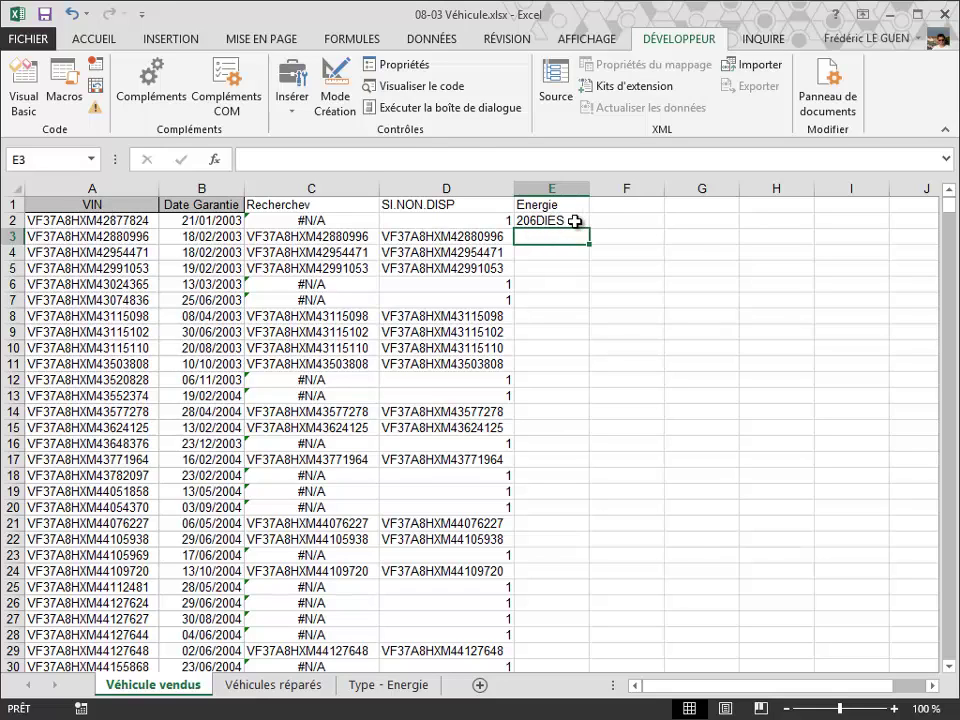
Fill the E2 formula down the whole Energie column and check the results further down, around row 1299.
left_click(585, 221)
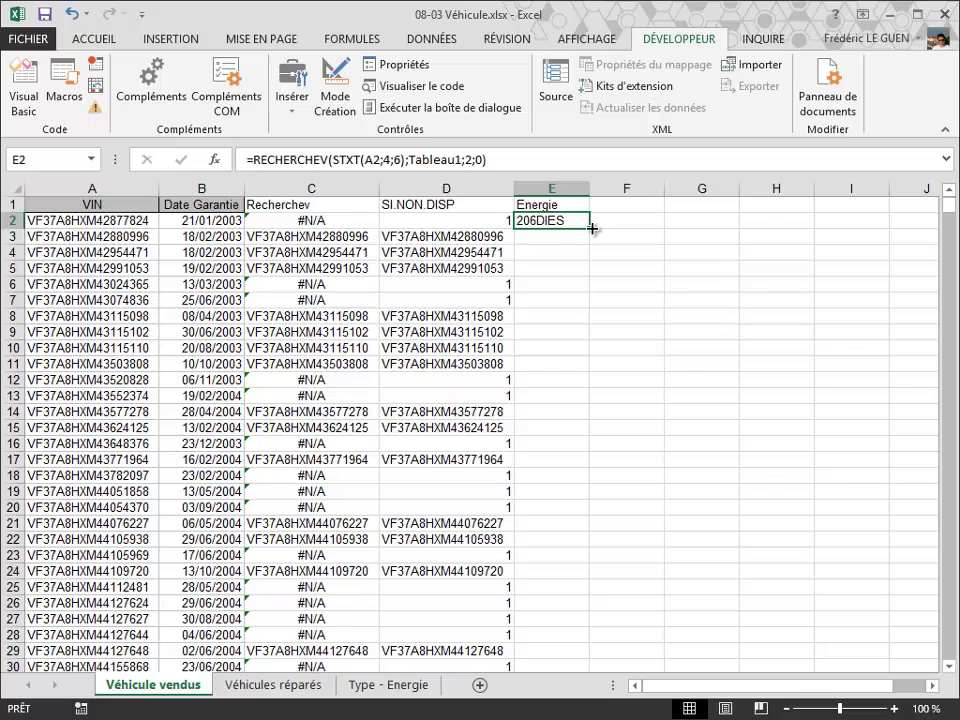
double_click(591, 228)
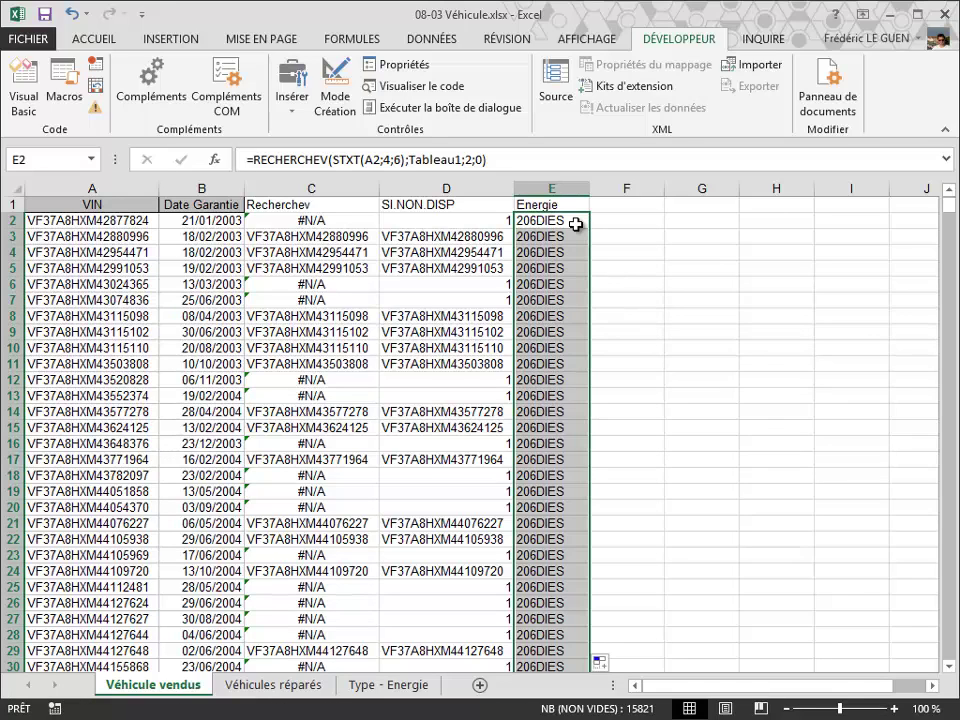
scroll(576, 268, "down", 7)
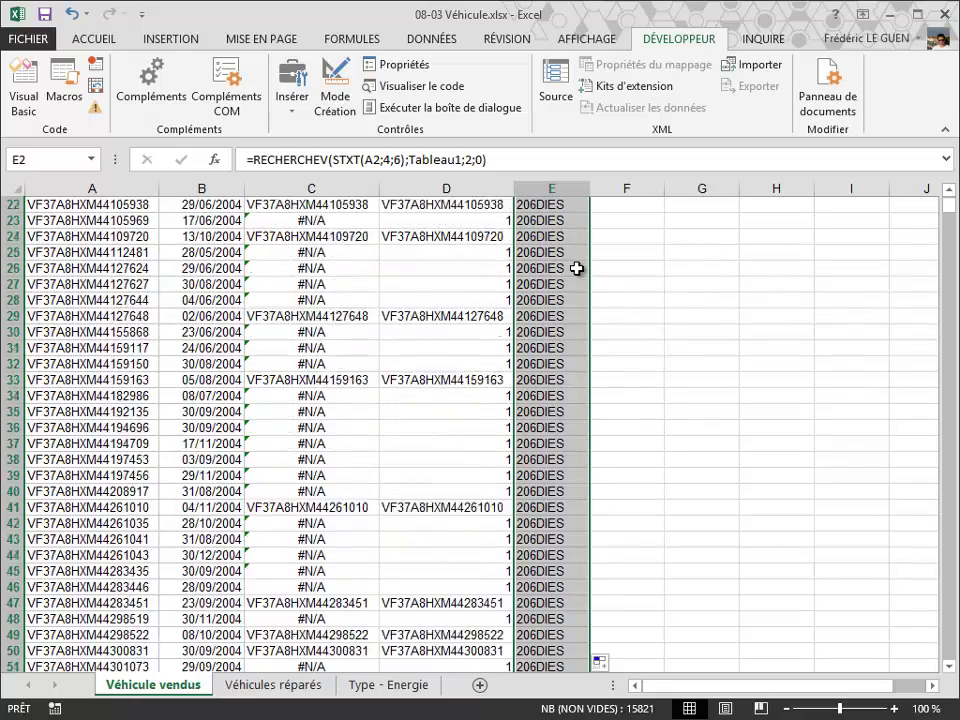
scroll(577, 268, "down", 6)
left_click_drag(947, 207, 941, 255)
left_click(575, 269)
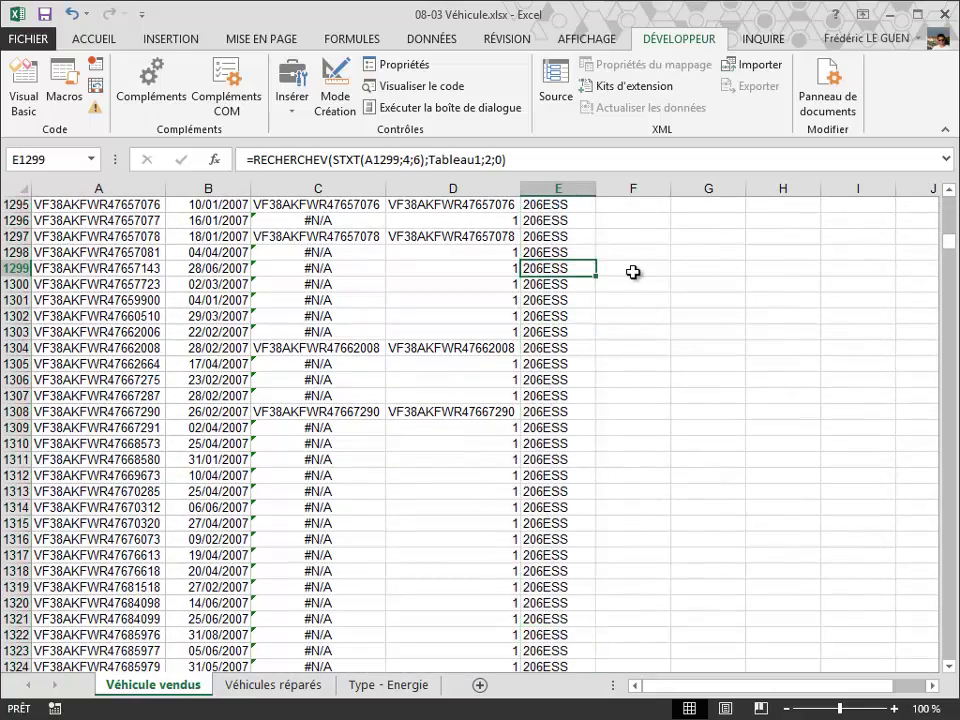
Enter the header Année in F1.
key("ctrl+Up")
key("Right")
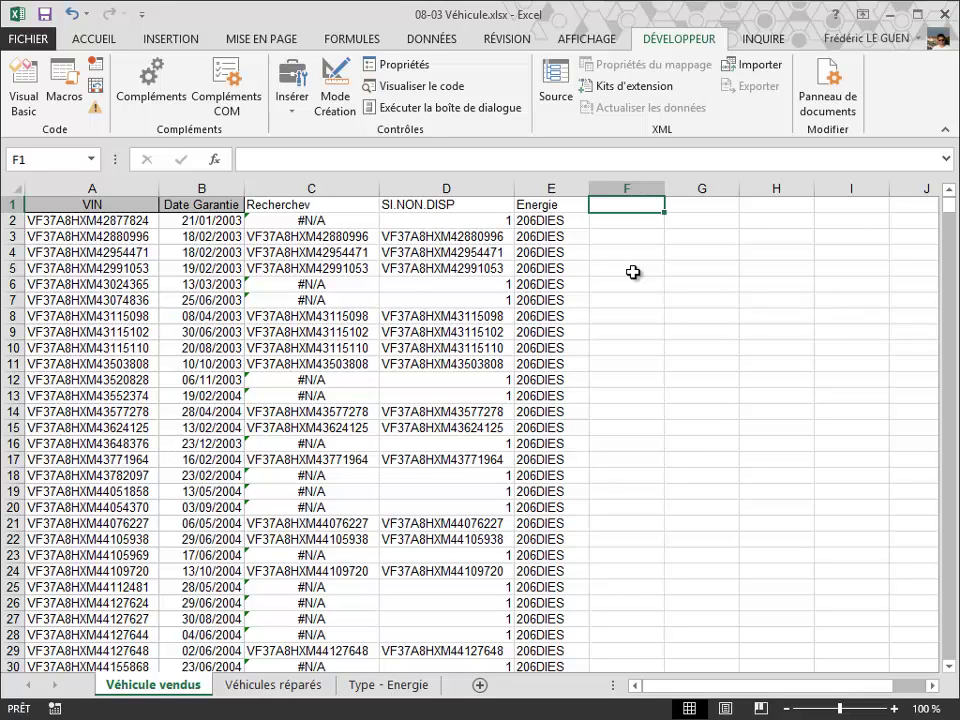
type("Anné")
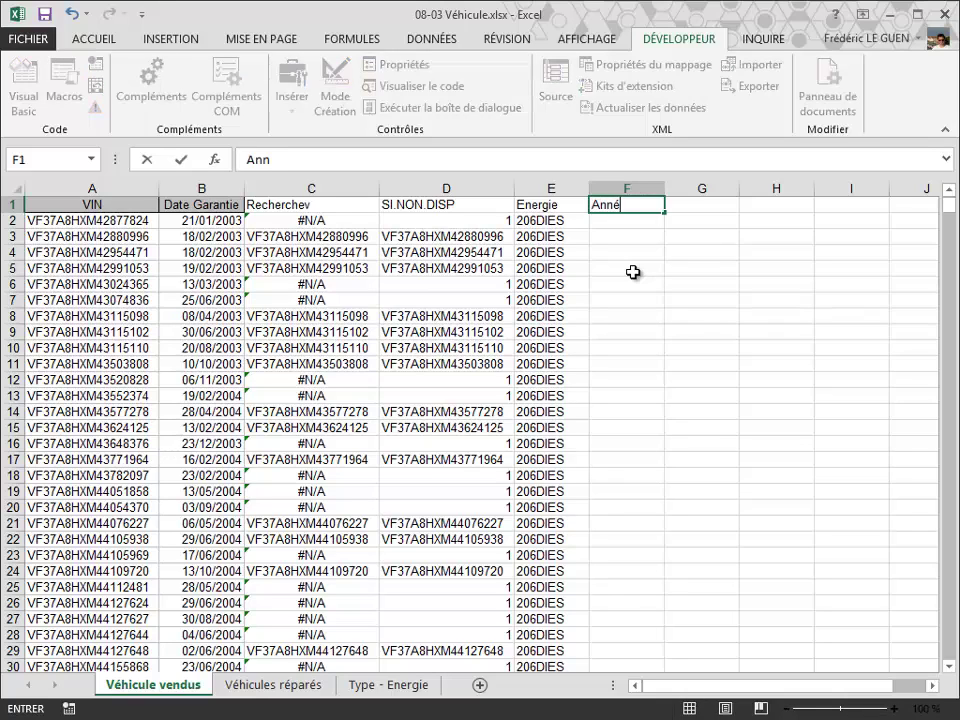
type("e")
key("Return")
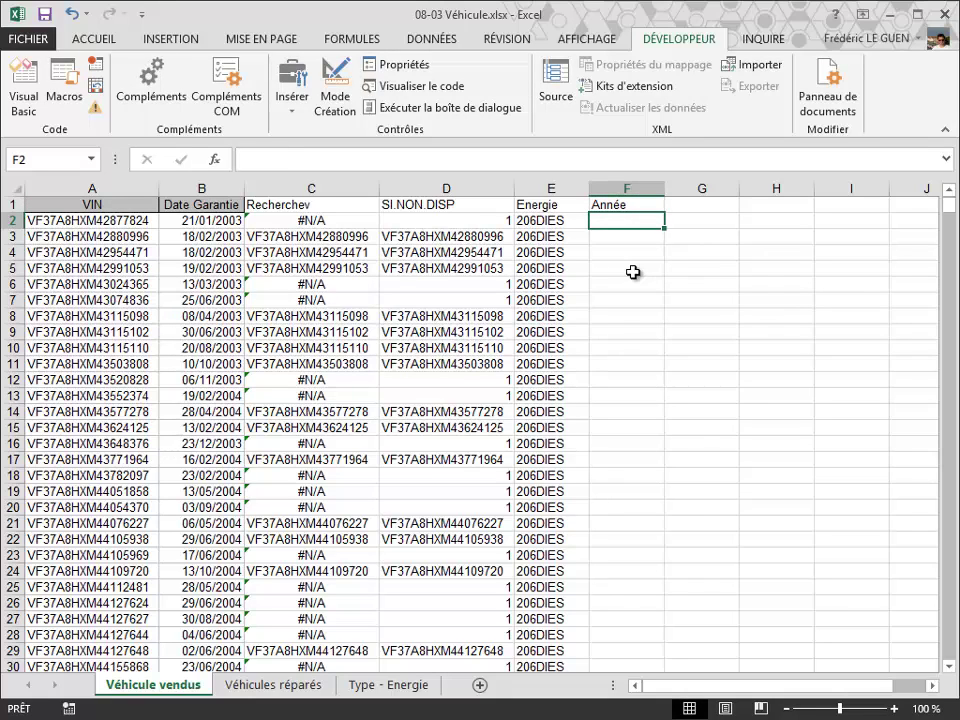
Extract the warranty year in F2 with =ANNEE(B2) and fill the formula down the Année column.
type("=an")
key("Tab")
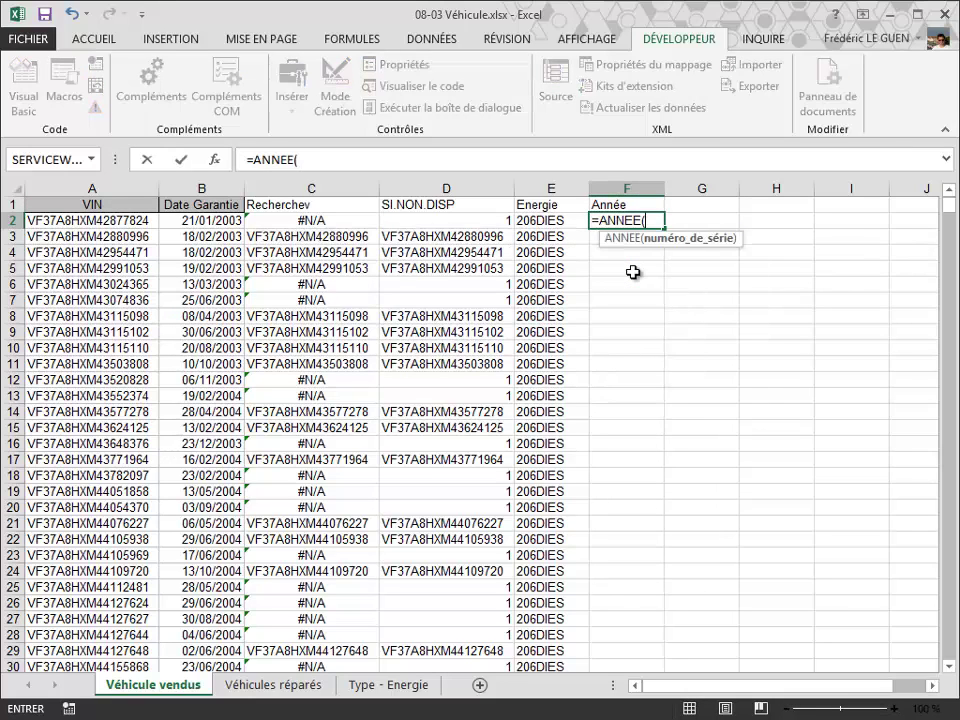
left_click(214, 220)
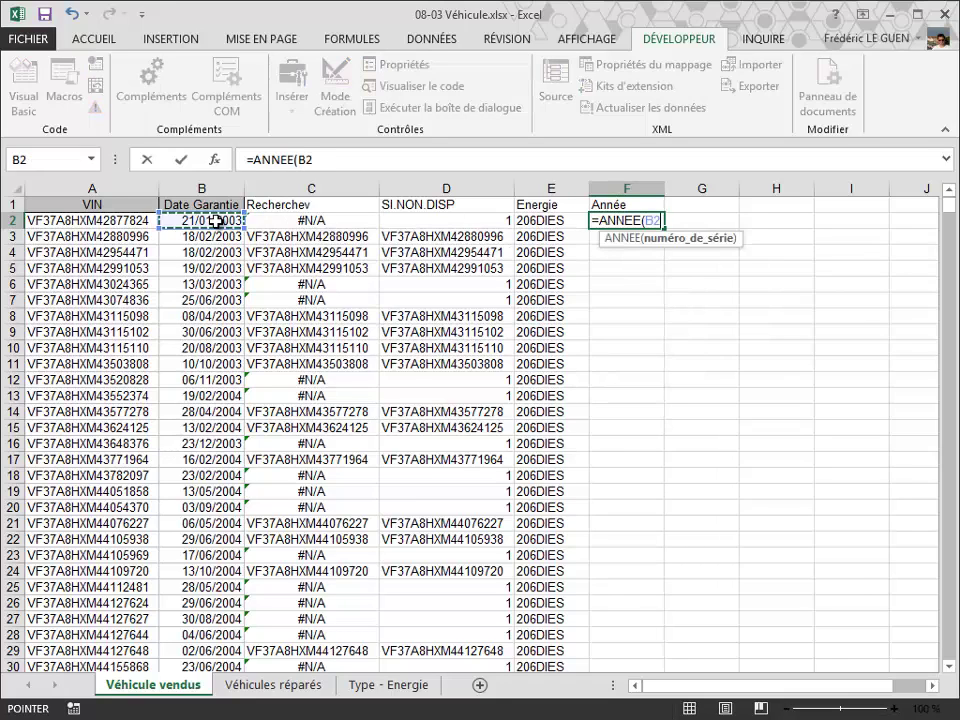
type(")")
key("Return")
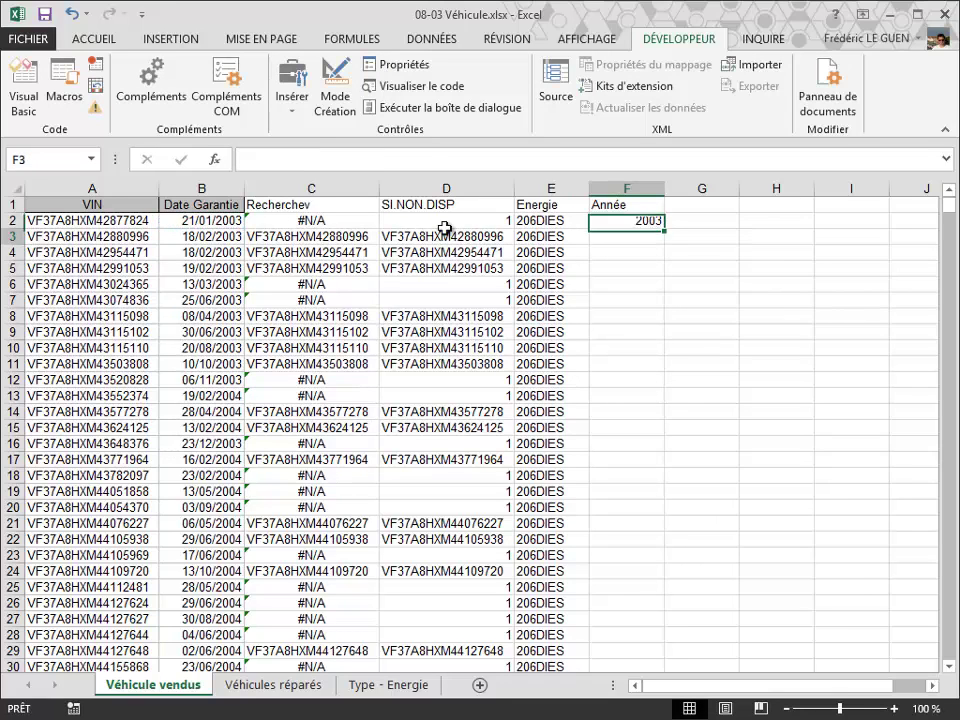
left_click(628, 219)
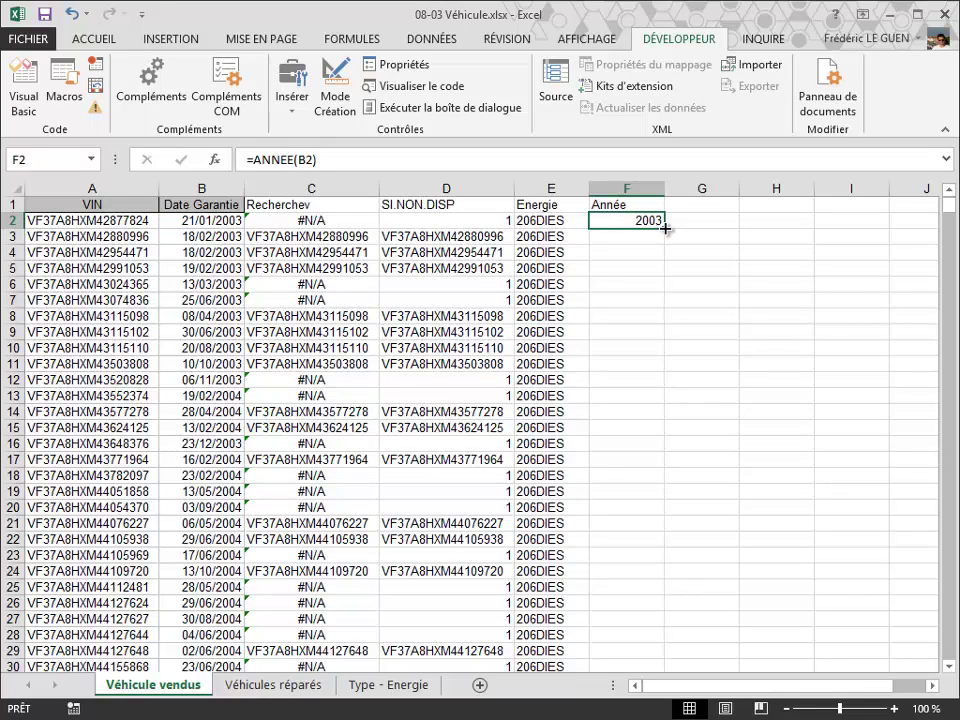
double_click(665, 230)
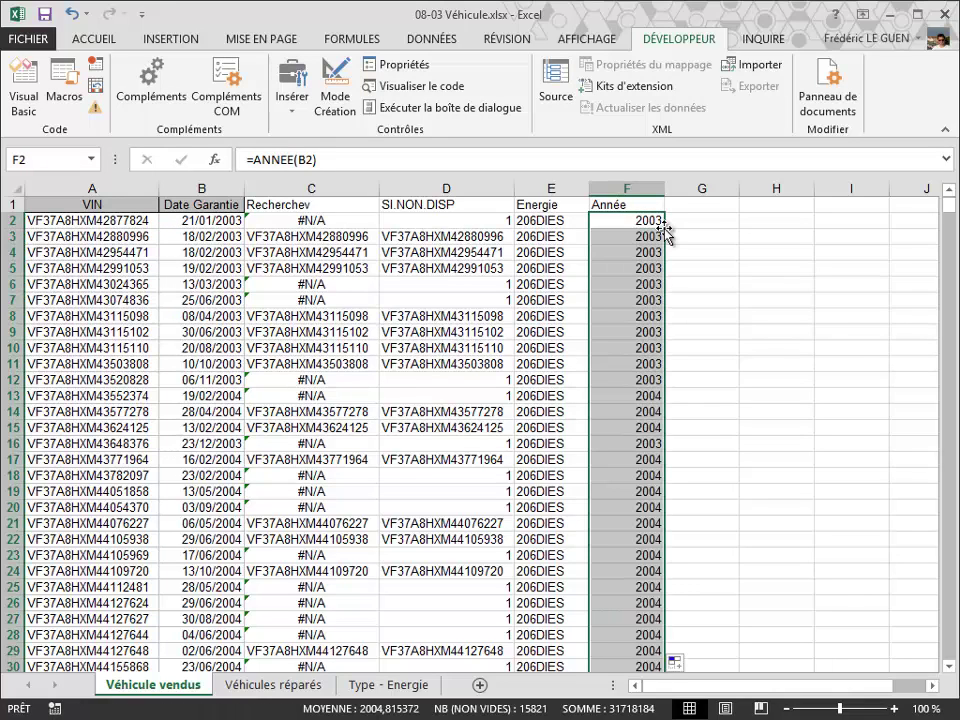
Copy the whole Année column F and paste it as values only into column H.
left_click(932, 687)
left_click(932, 687)
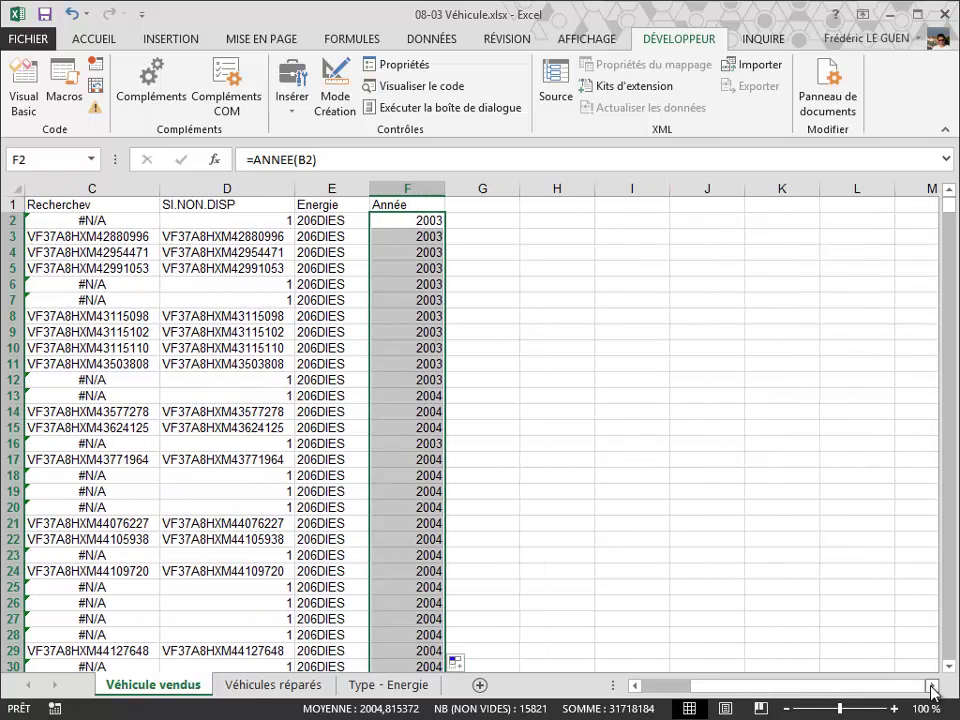
left_click(388, 182)
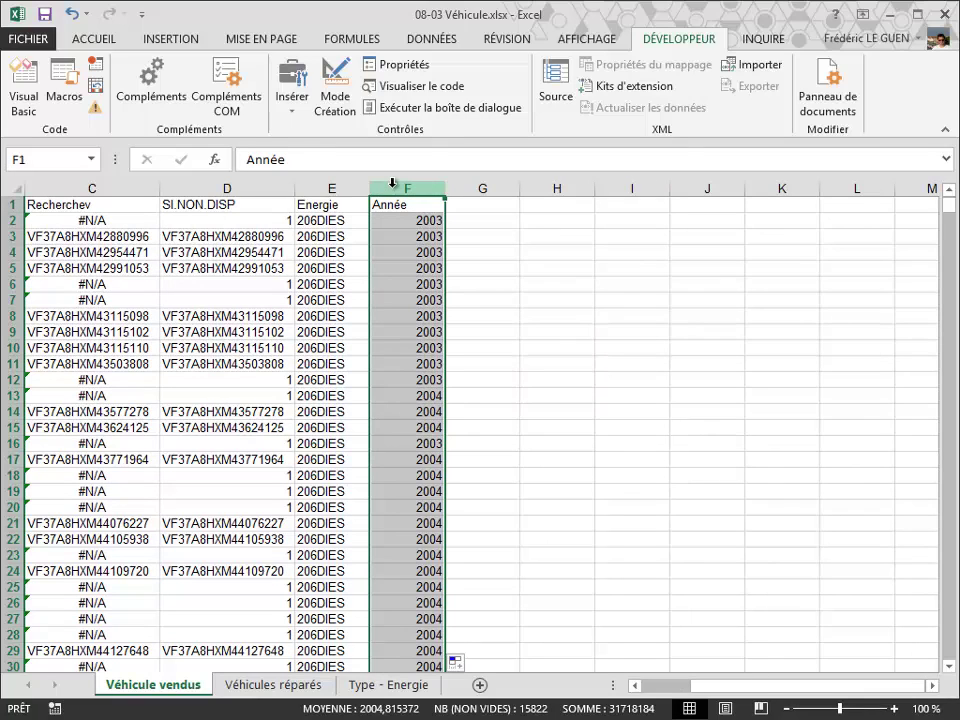
key("ctrl+c")
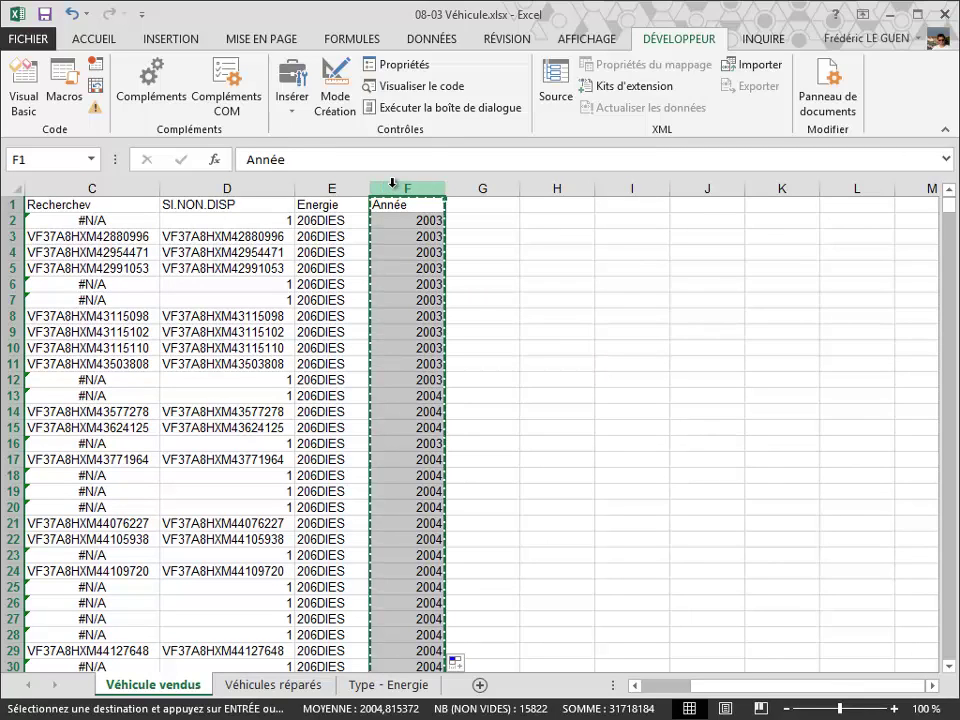
left_click(563, 187)
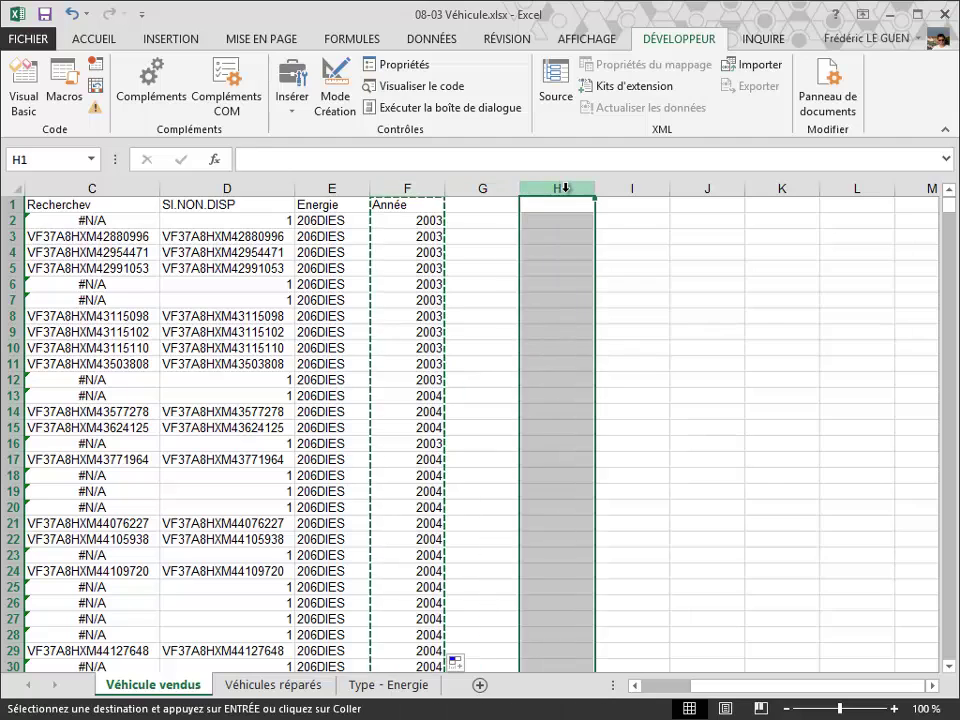
left_click(105, 42)
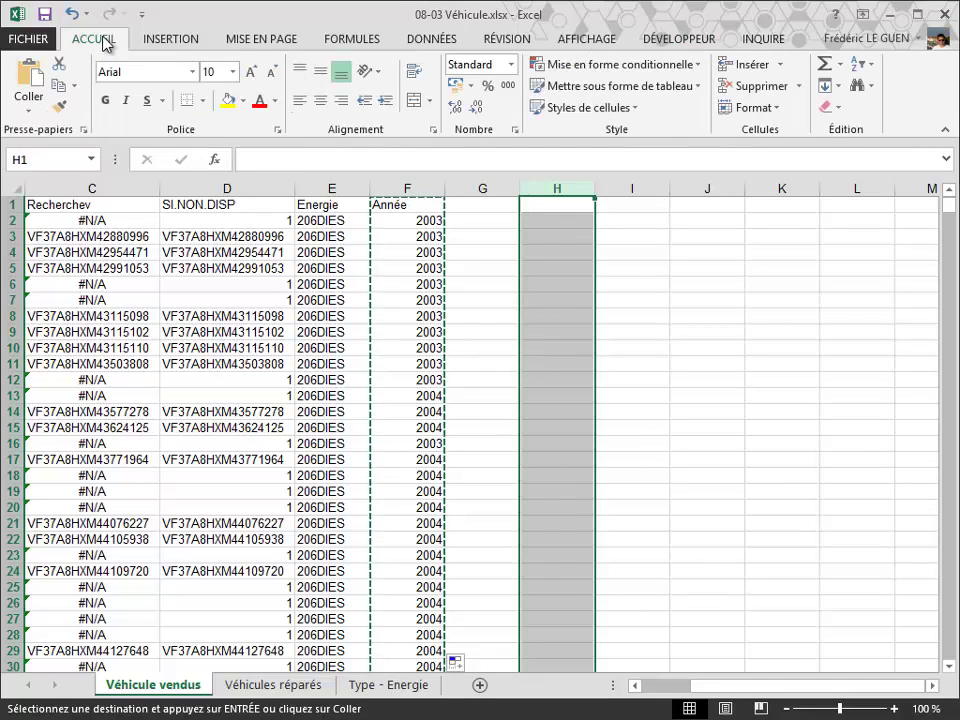
left_click(29, 104)
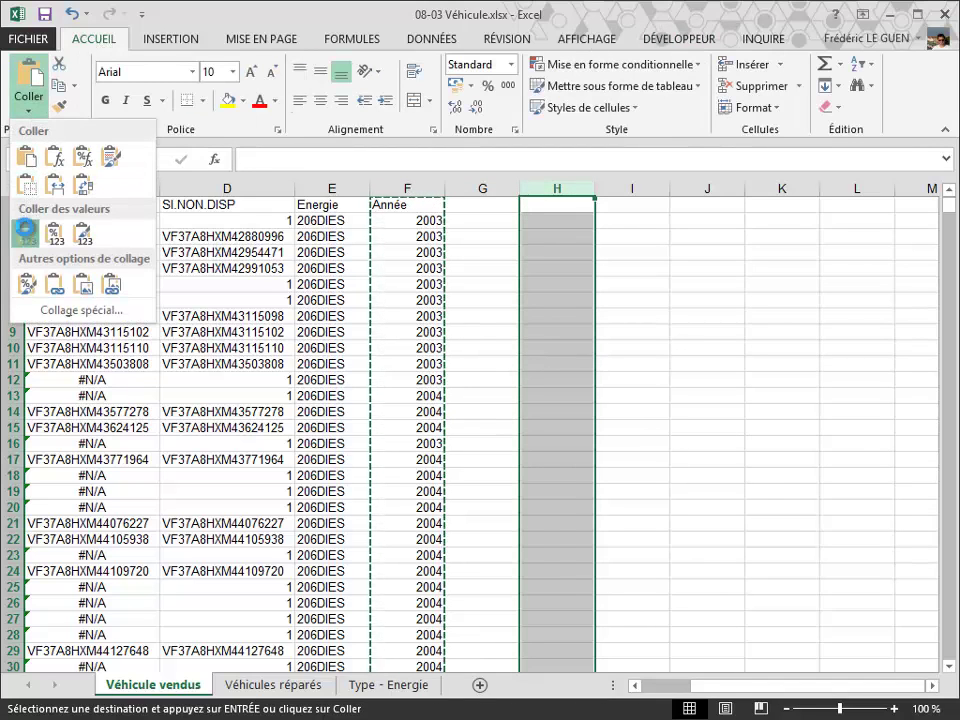
left_click(27, 233)
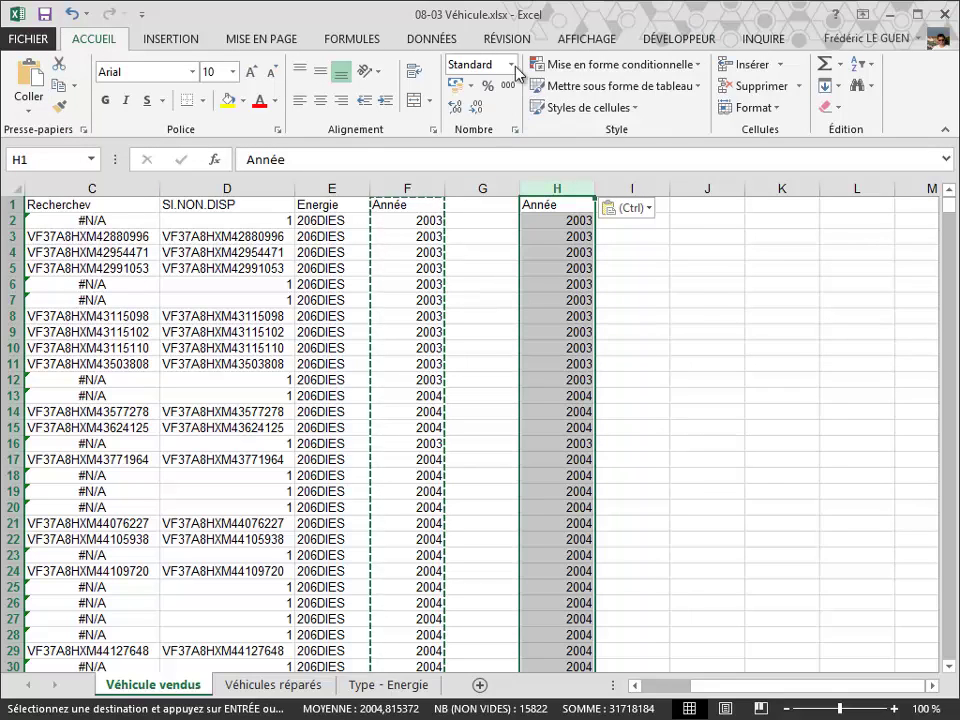
Remove the duplicates from the Année values in column H, treating the first row as a header.
left_click(428, 39)
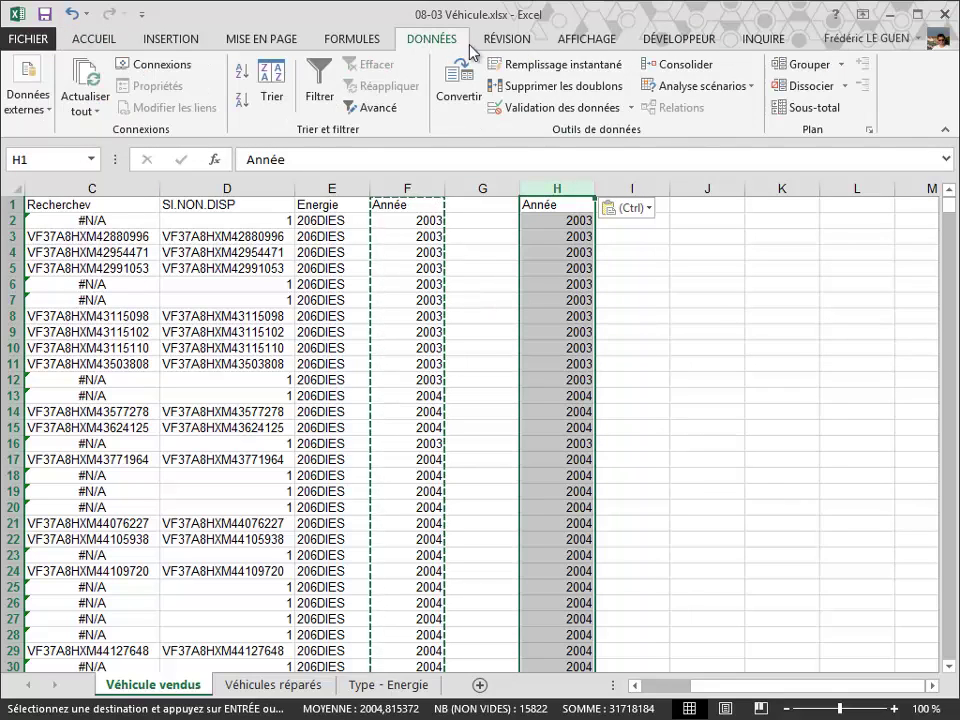
left_click(552, 90)
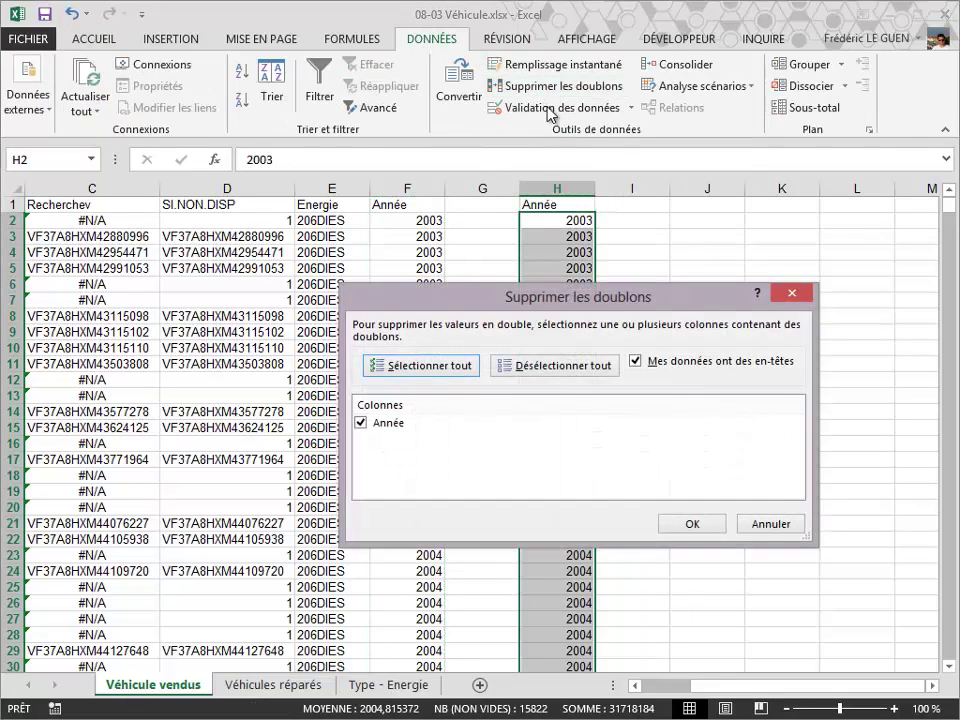
left_click(695, 522)
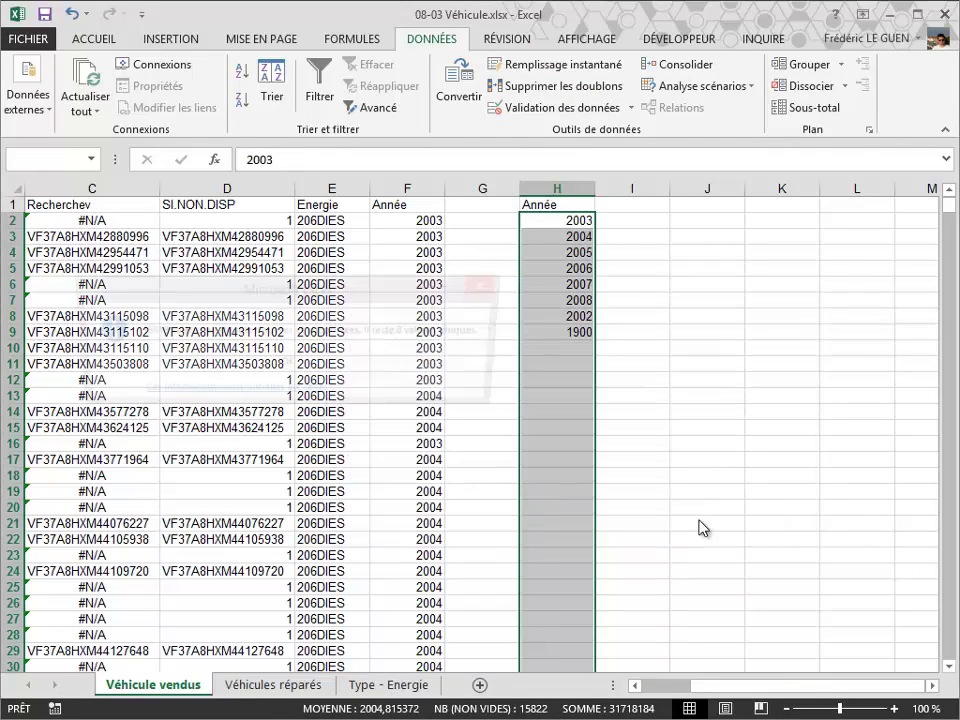
Clear the 1900 entry from the Année list in column H and sort the remaining years in ascending order.
left_click(287, 364)
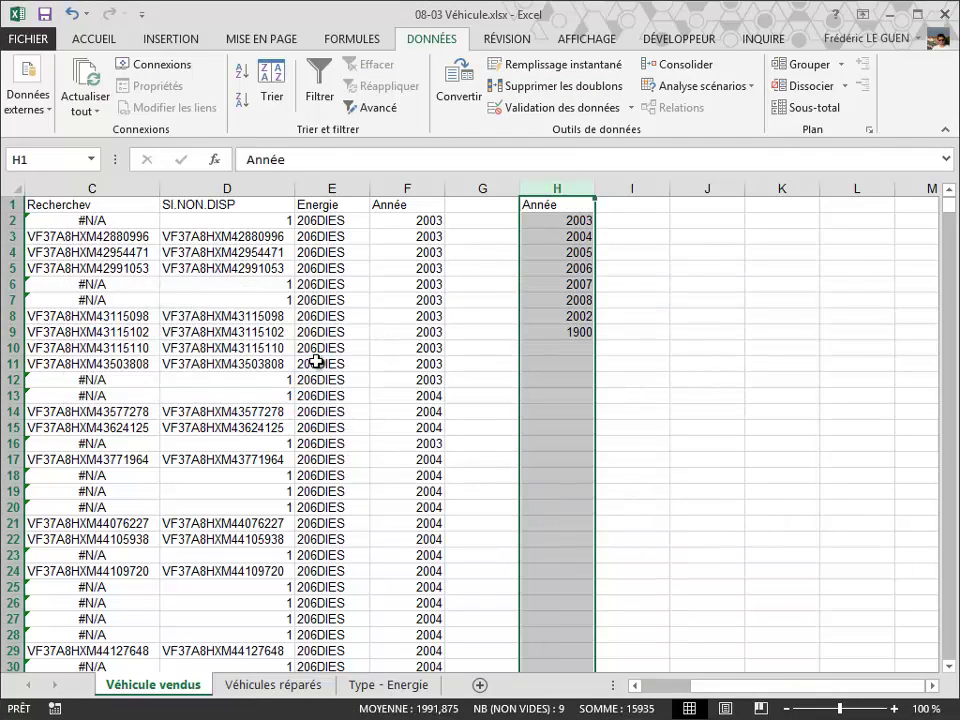
left_click(557, 332)
key("Delete")
left_click_drag(570, 204, 567, 316)
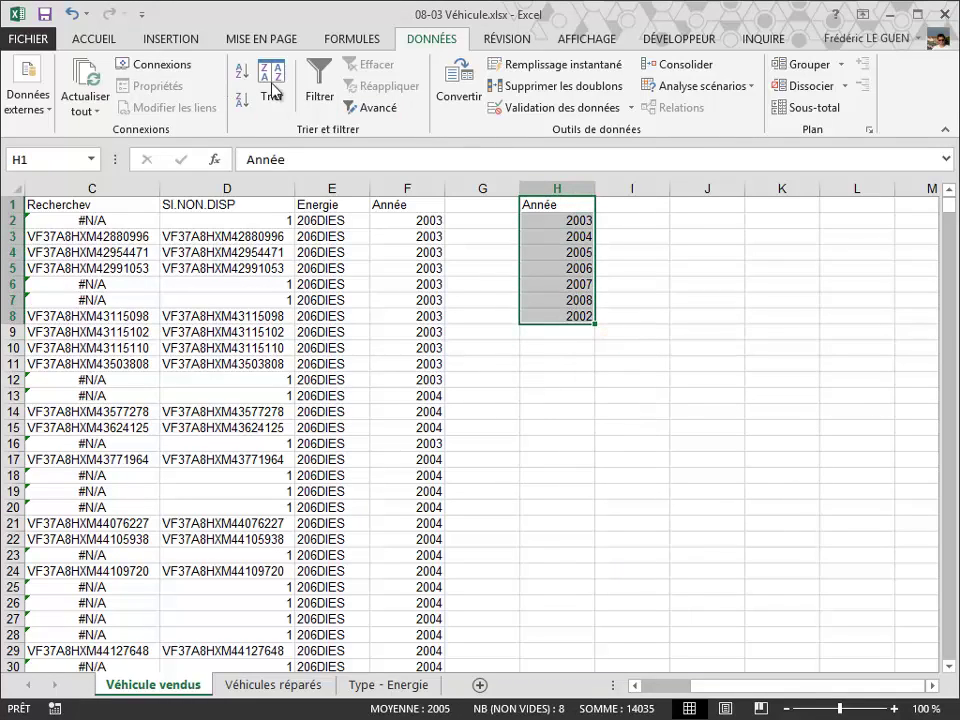
left_click(242, 72)
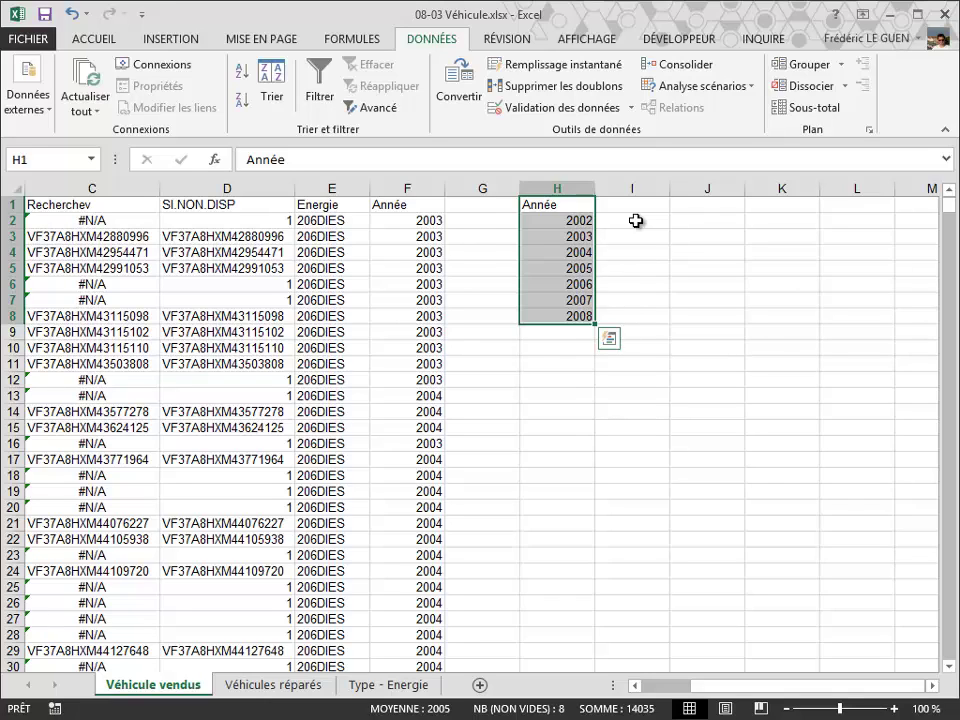
Enter the headers 206DIES in I1 and 206ESS in J1 beside the list of years.
left_click(636, 221)
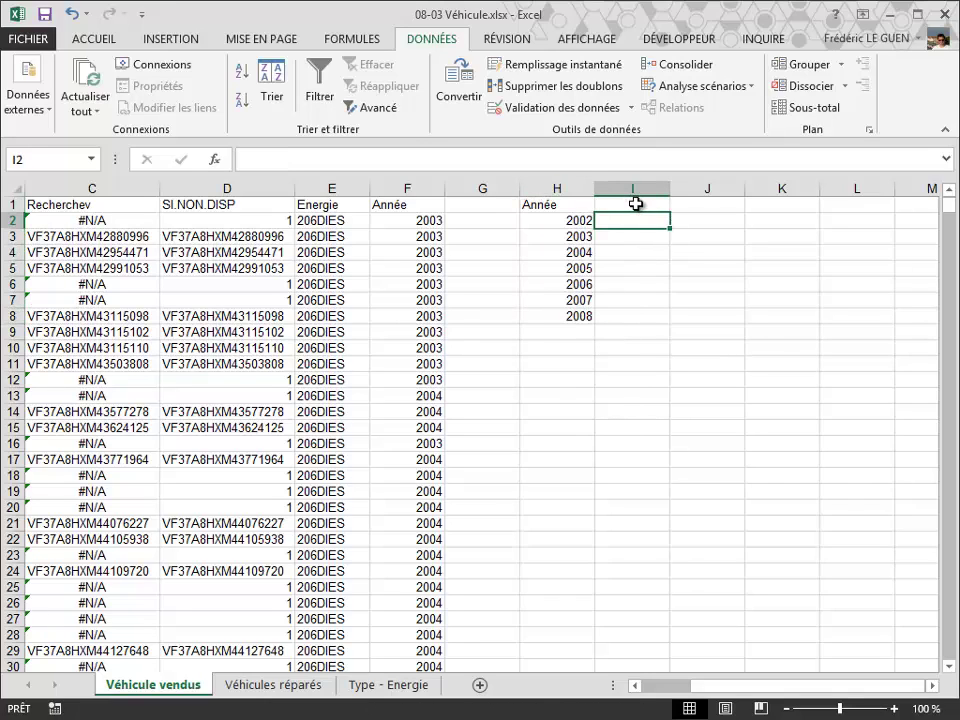
left_click(636, 204)
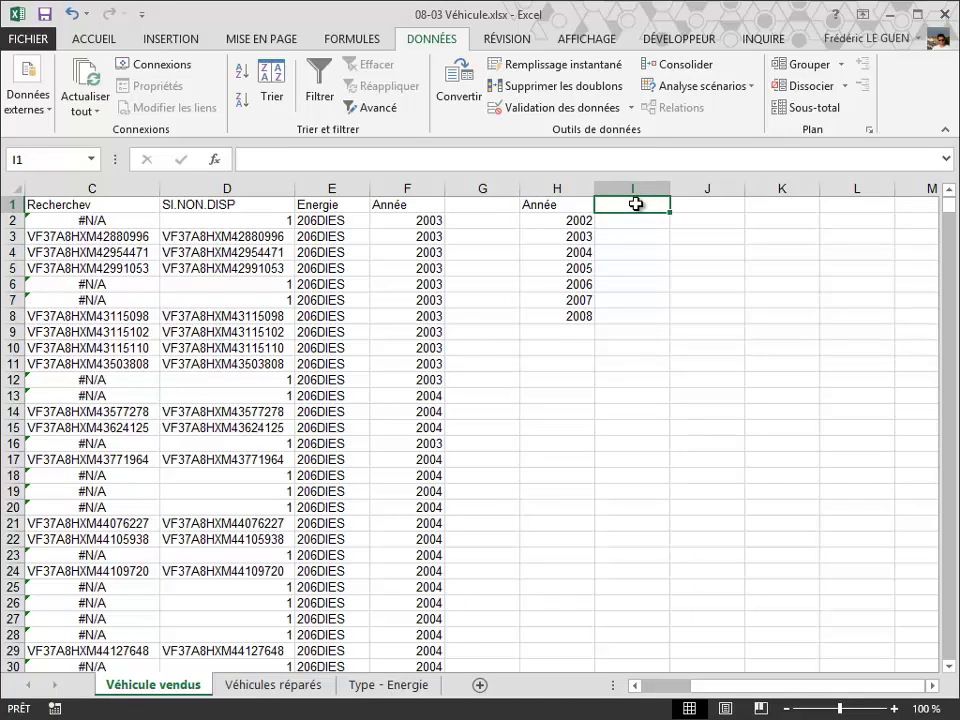
type("206")
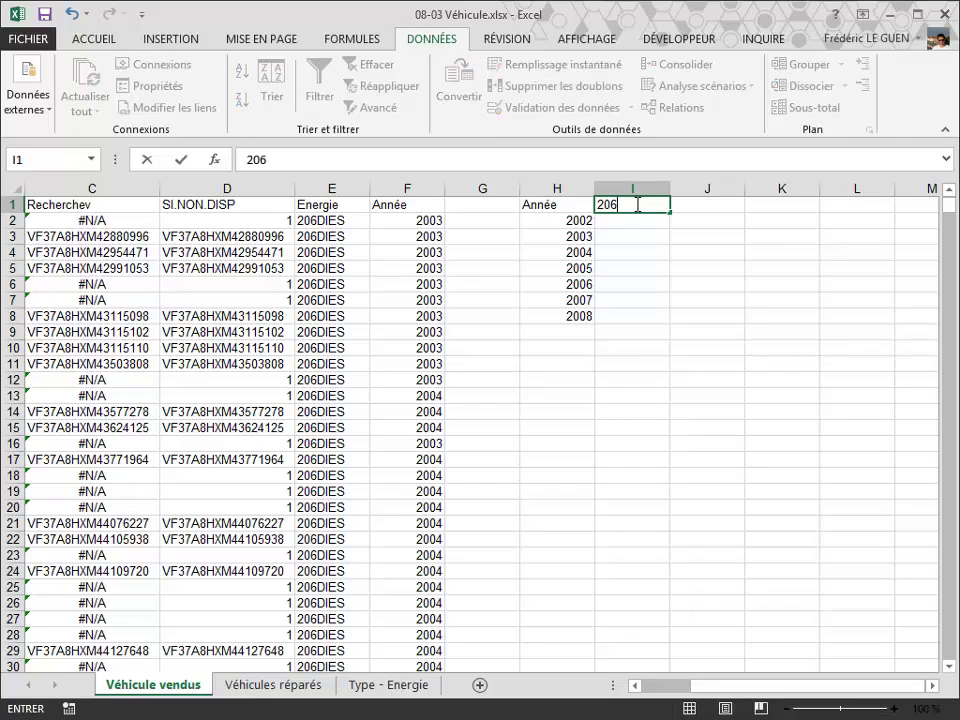
type("DIES")
key("Tab")
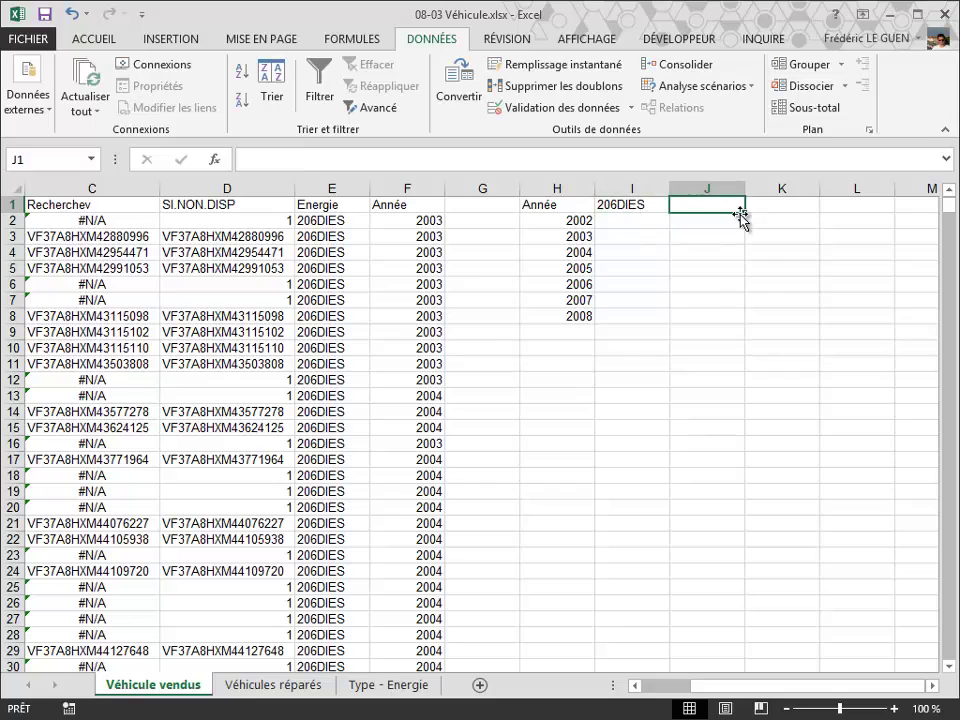
type("206E")
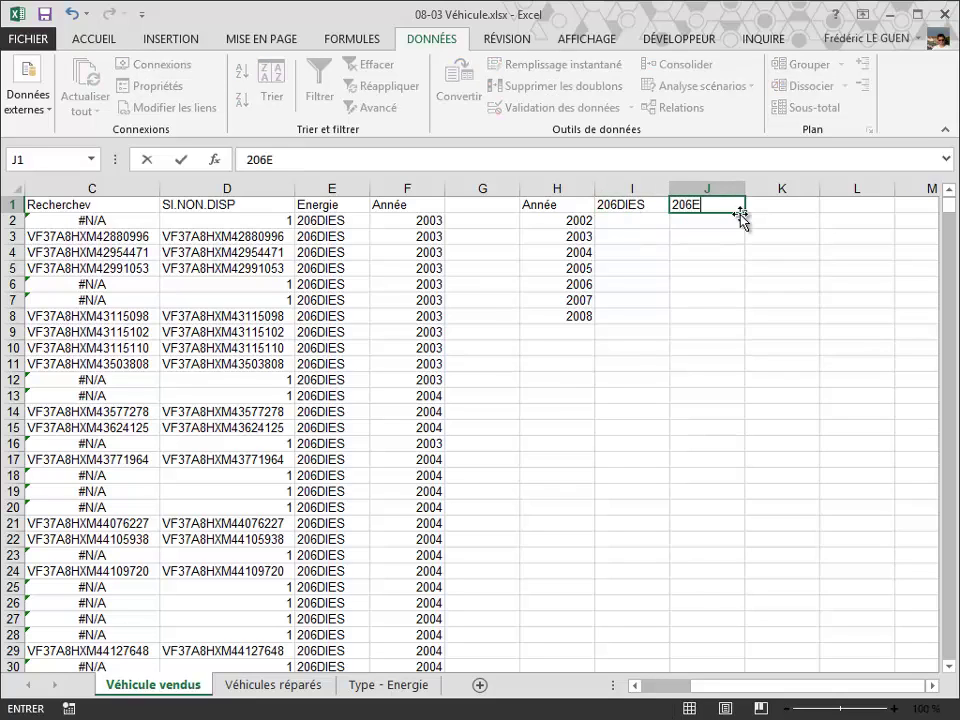
type("SS")
key("Return")
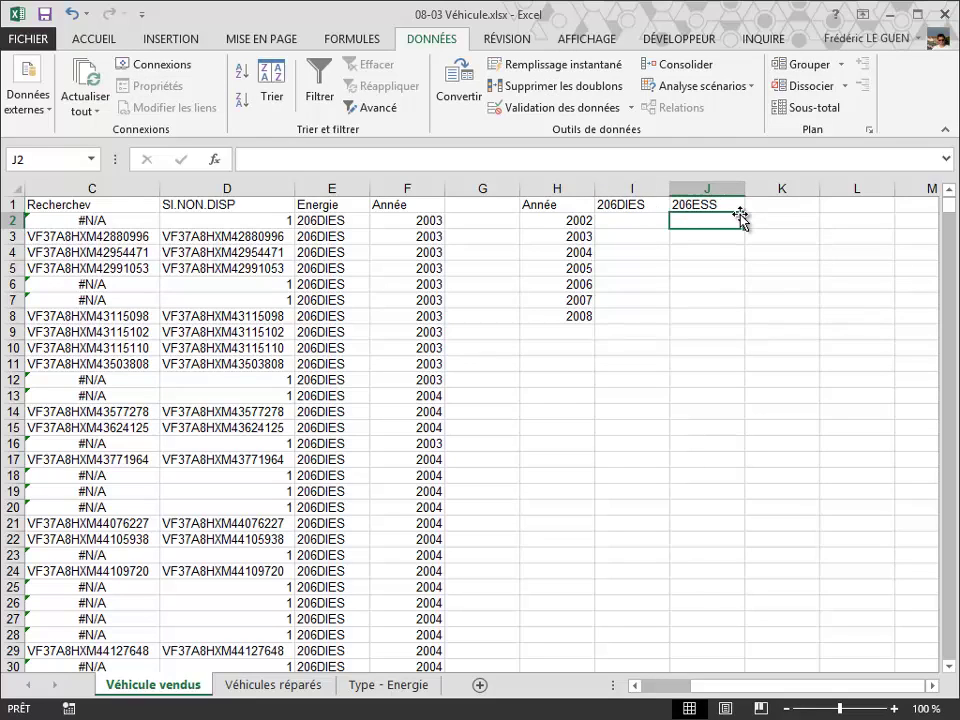
Start an NB.SI.ENS formula in I2 with the criteria range $F$2:$F$15822 and the year criterion $H2.
key("Left")
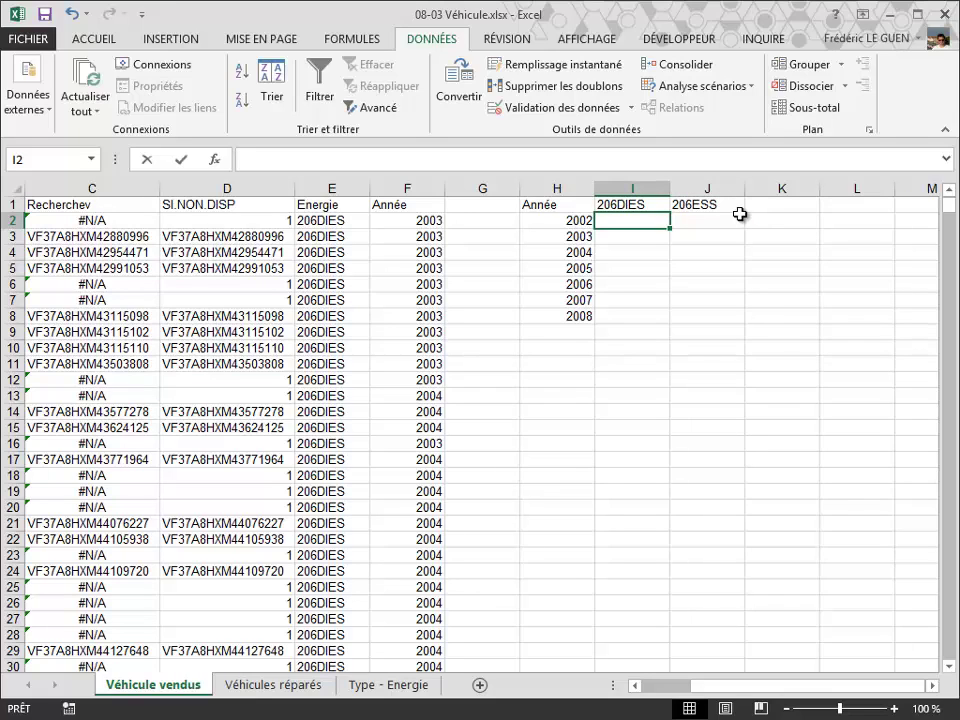
type("=nb")
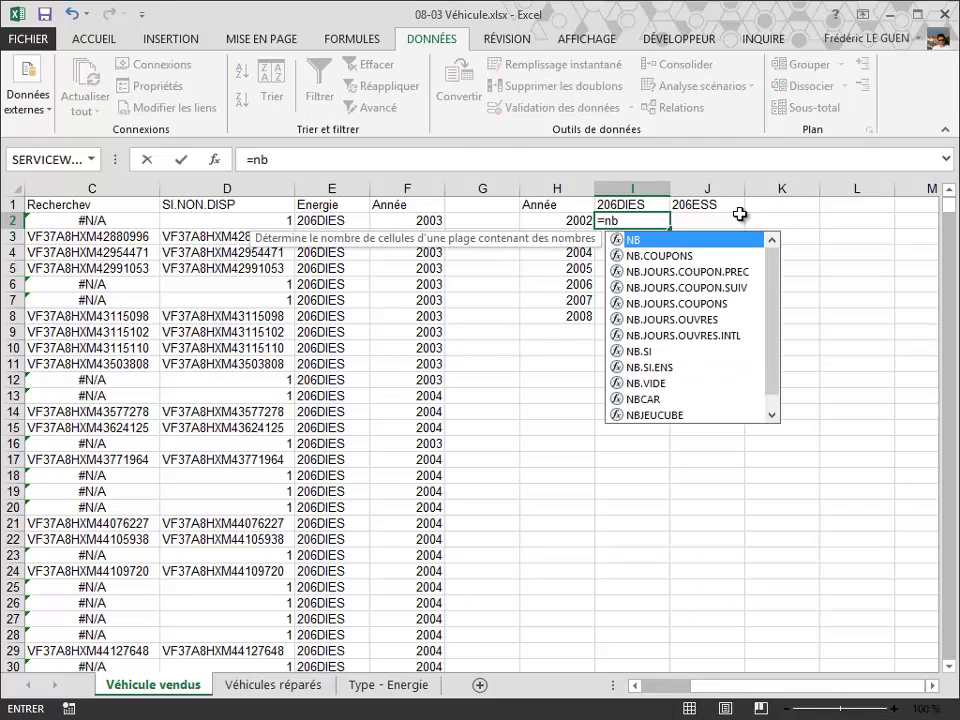
type(".")
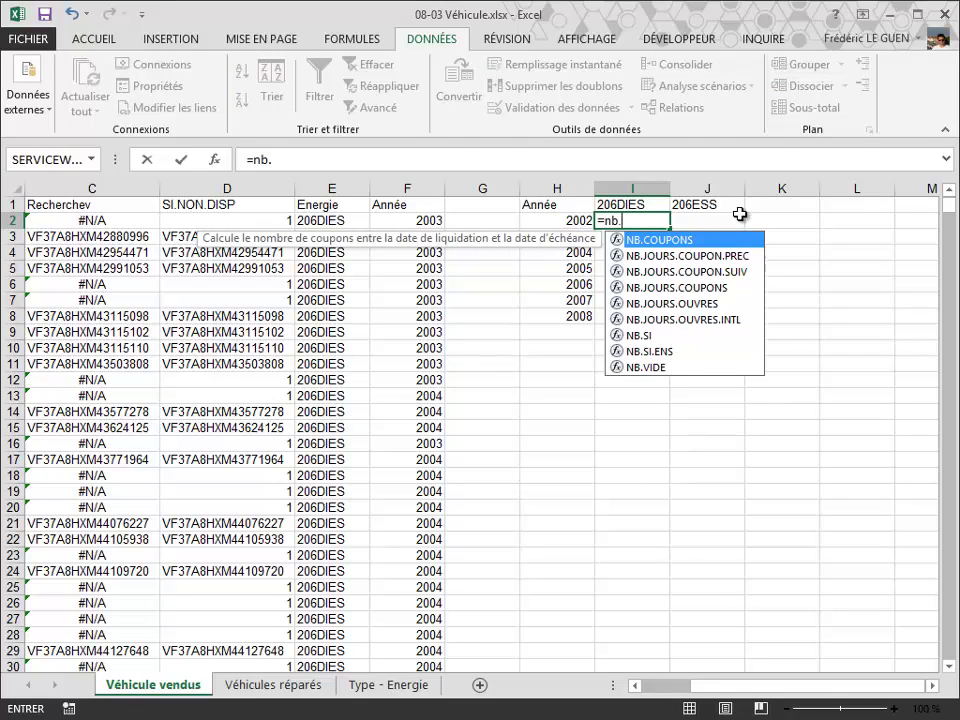
type("s")
key("Down")
key("Tab")
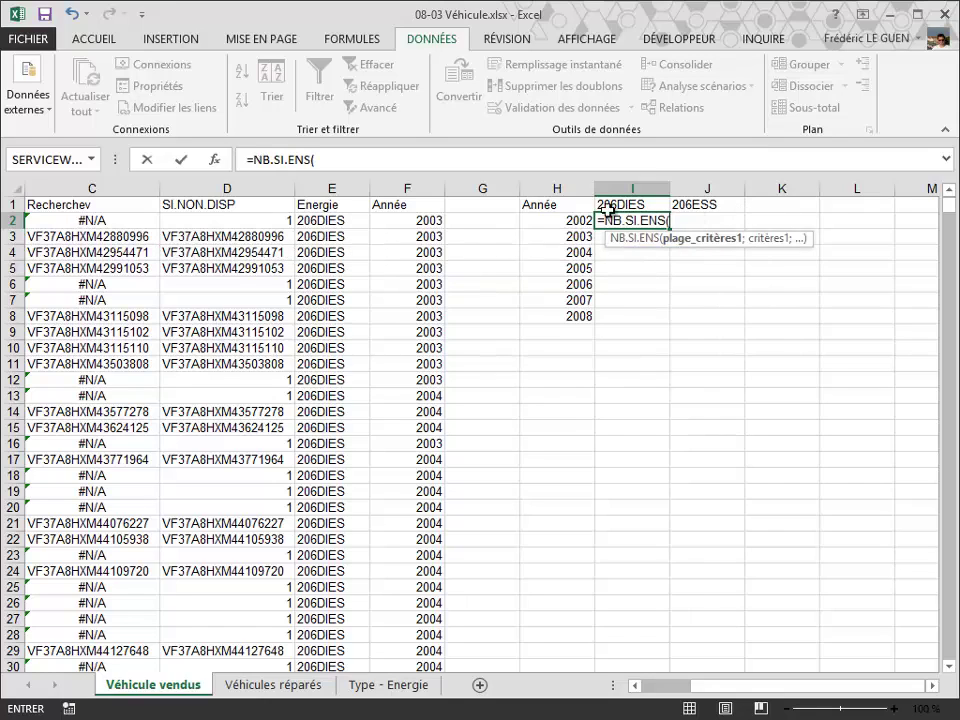
left_click(421, 220)
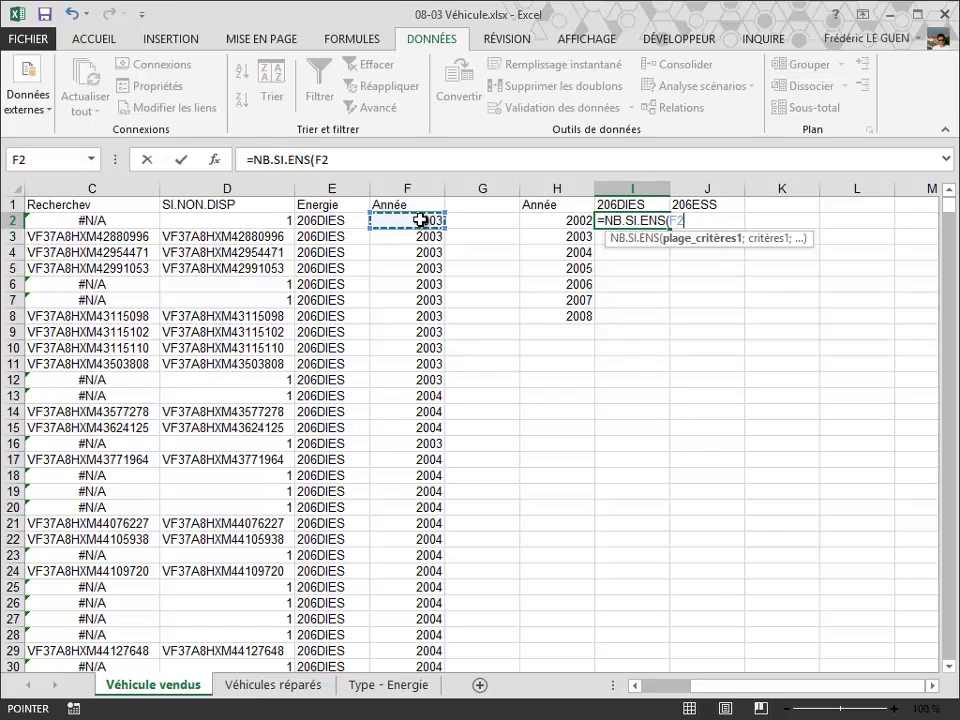
key("ctrl+shift+Down")
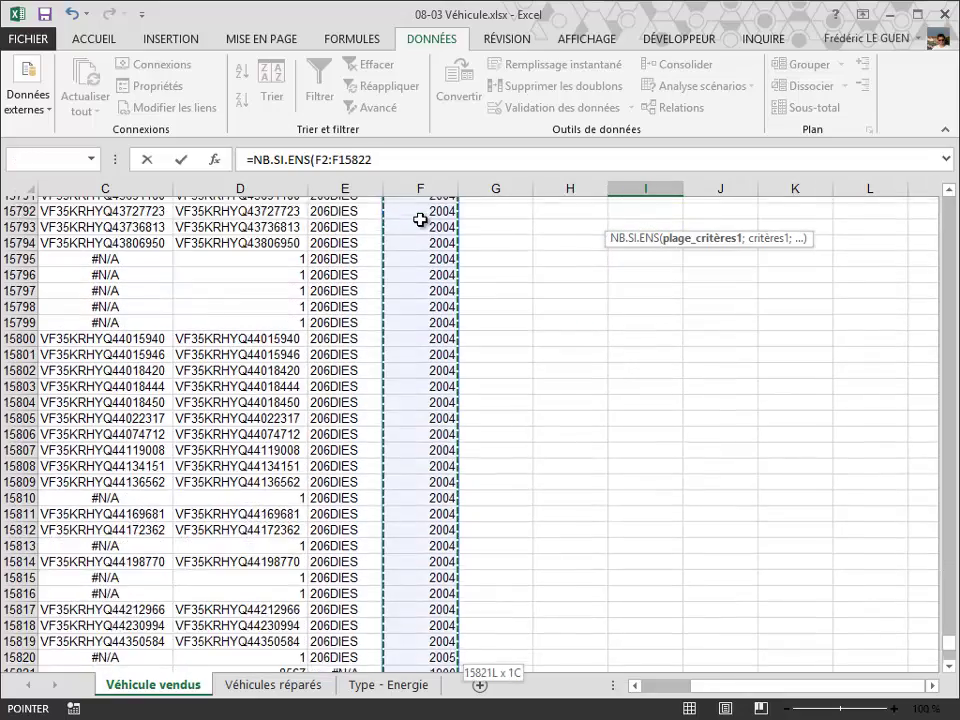
key("F4")
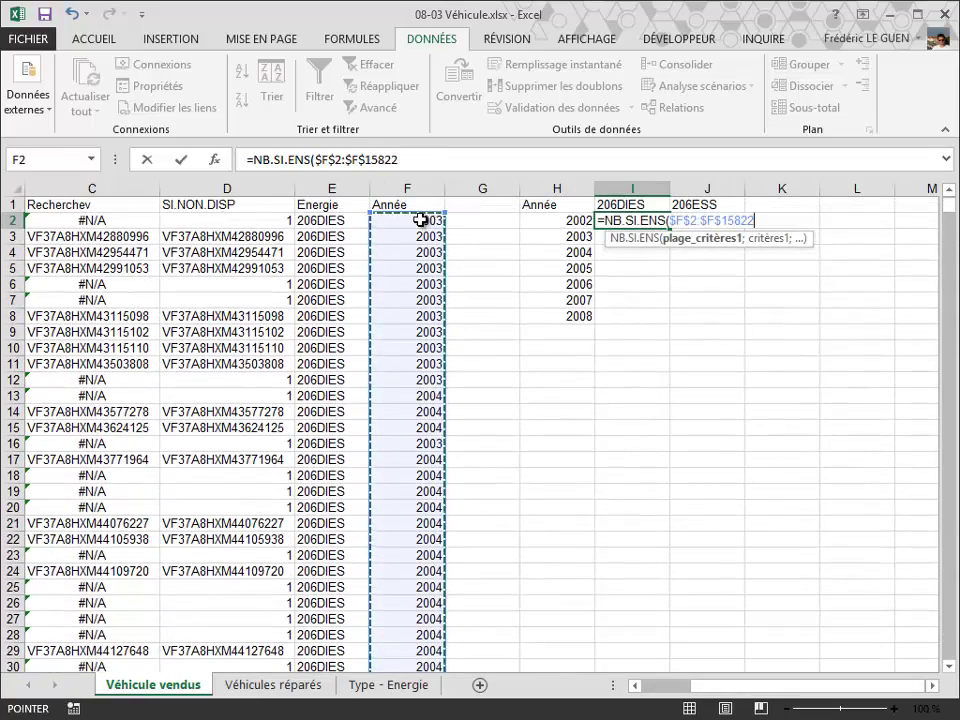
type(";")
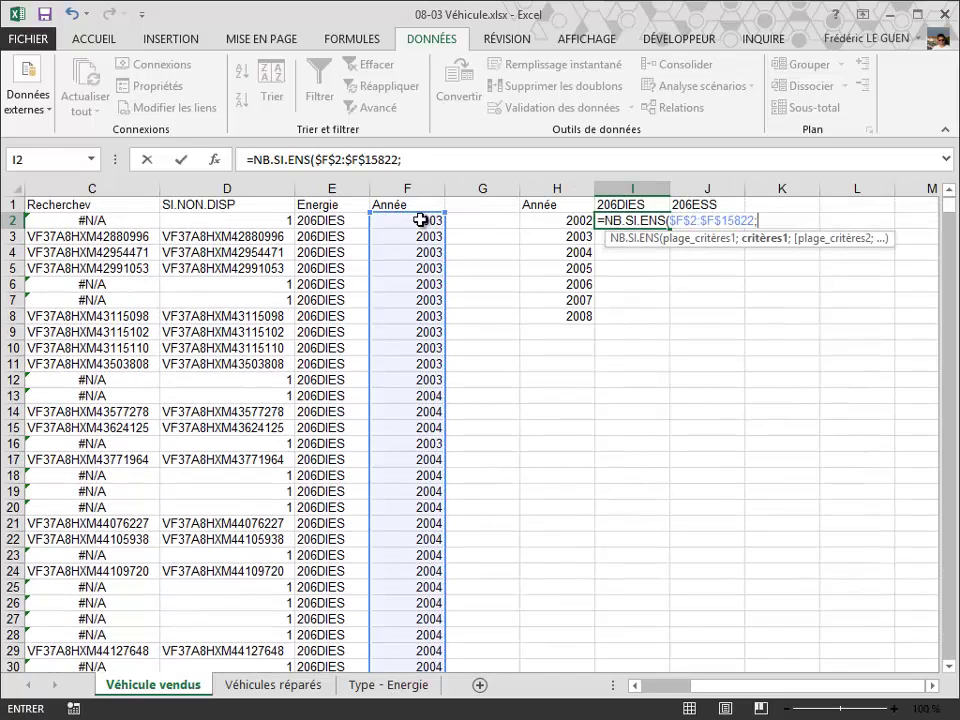
left_click(572, 221)
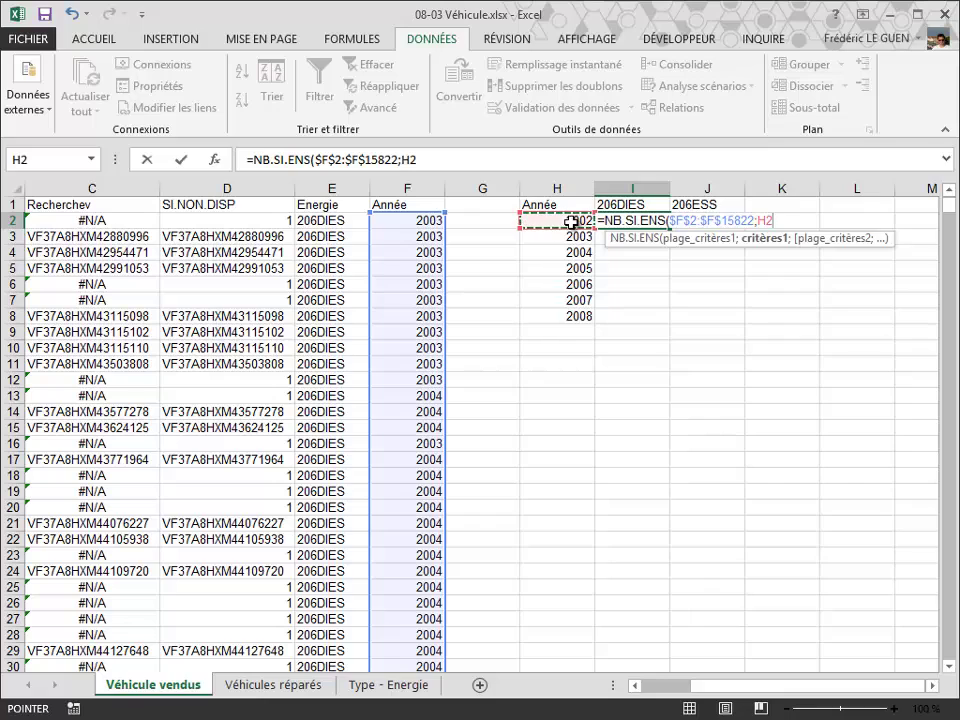
key("F4")
key("F4")
key("F4")
type(";")
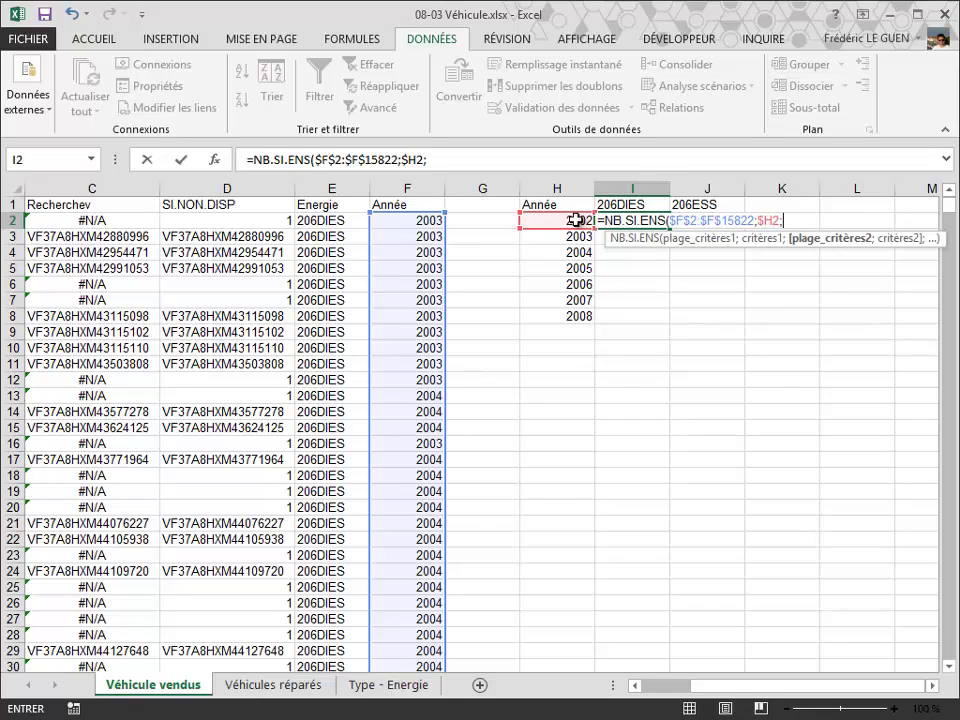
Complete the I2 formula with the second criteria range $E$2:$E$15822 and the energy criterion I$1.
left_click(335, 221)
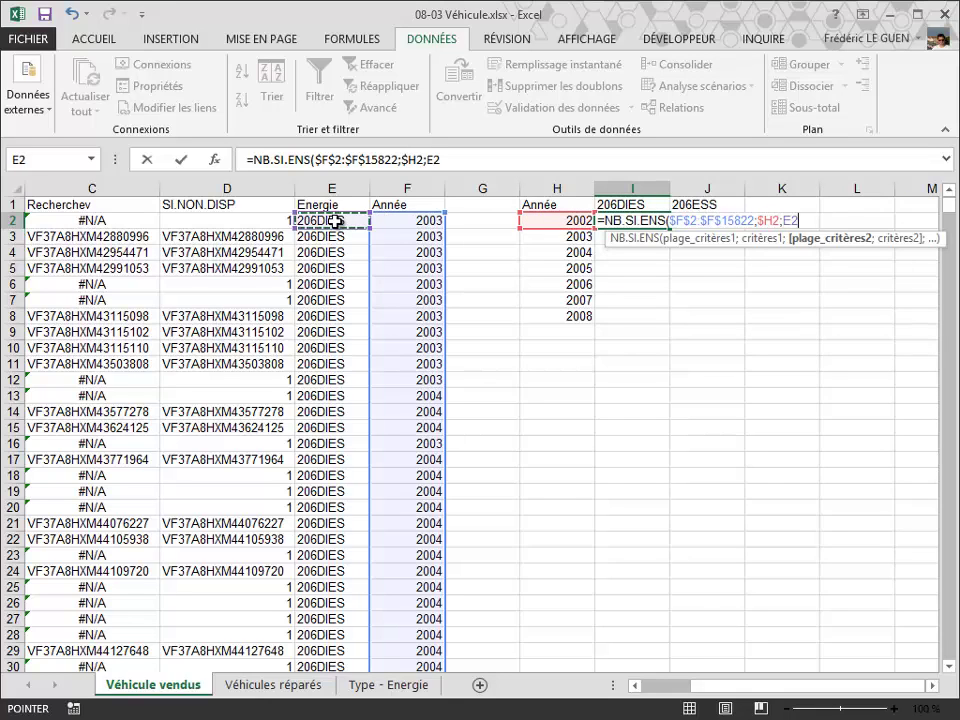
key("ctrl+shift+Down")
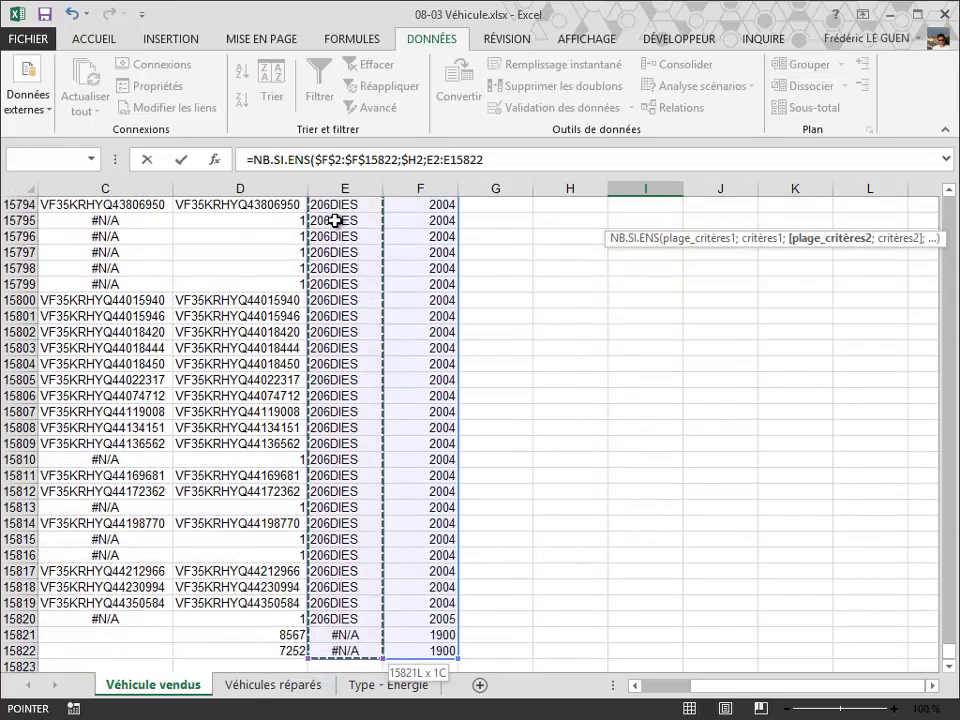
key("F4")
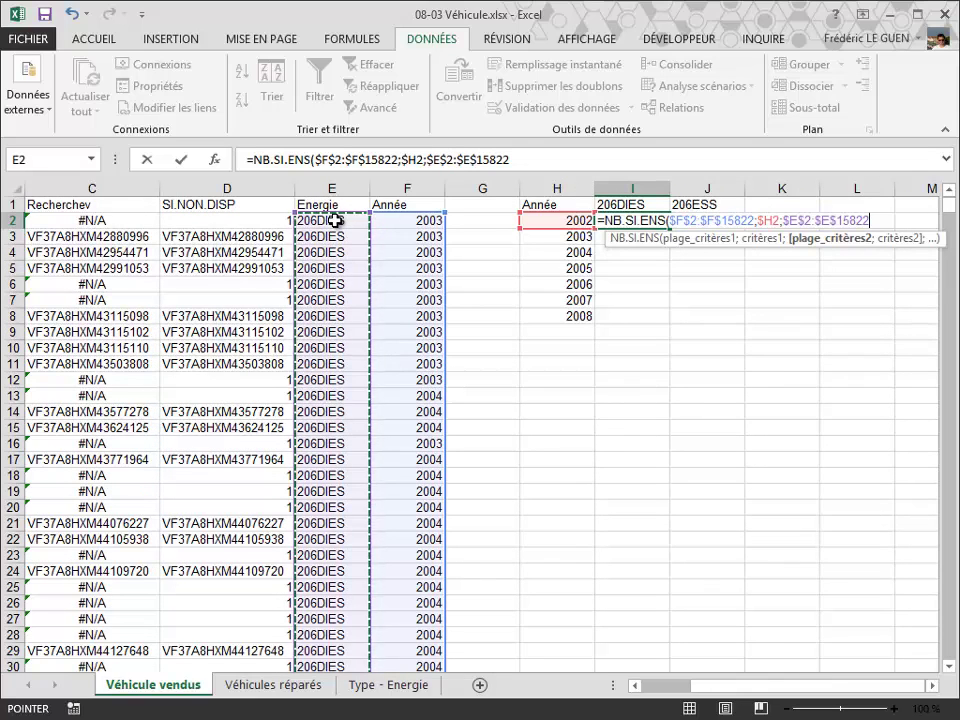
type(";")
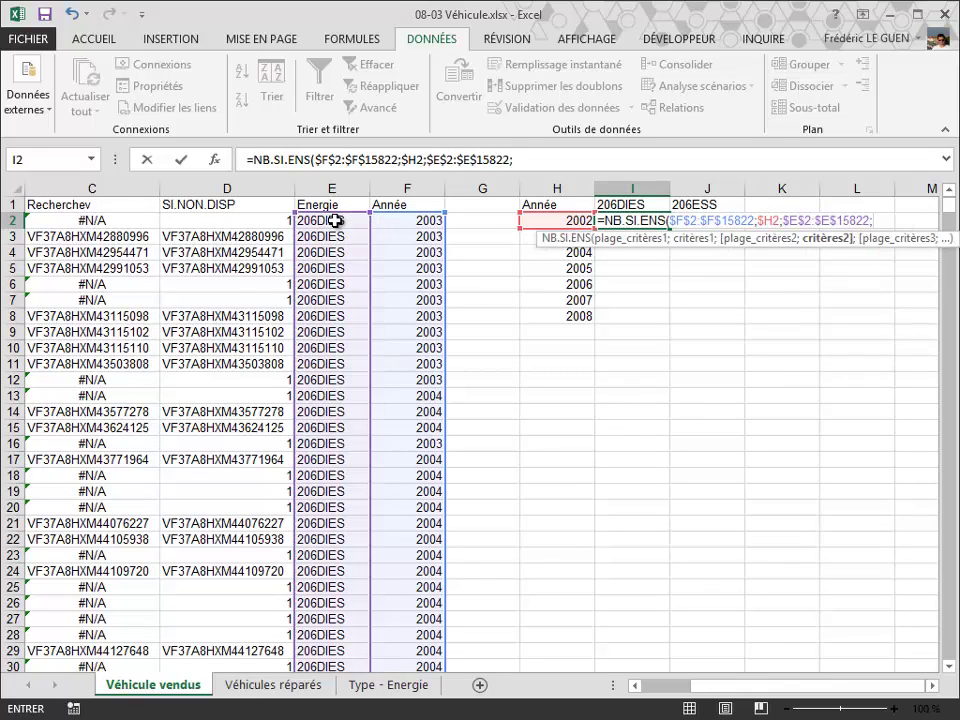
left_click(627, 204)
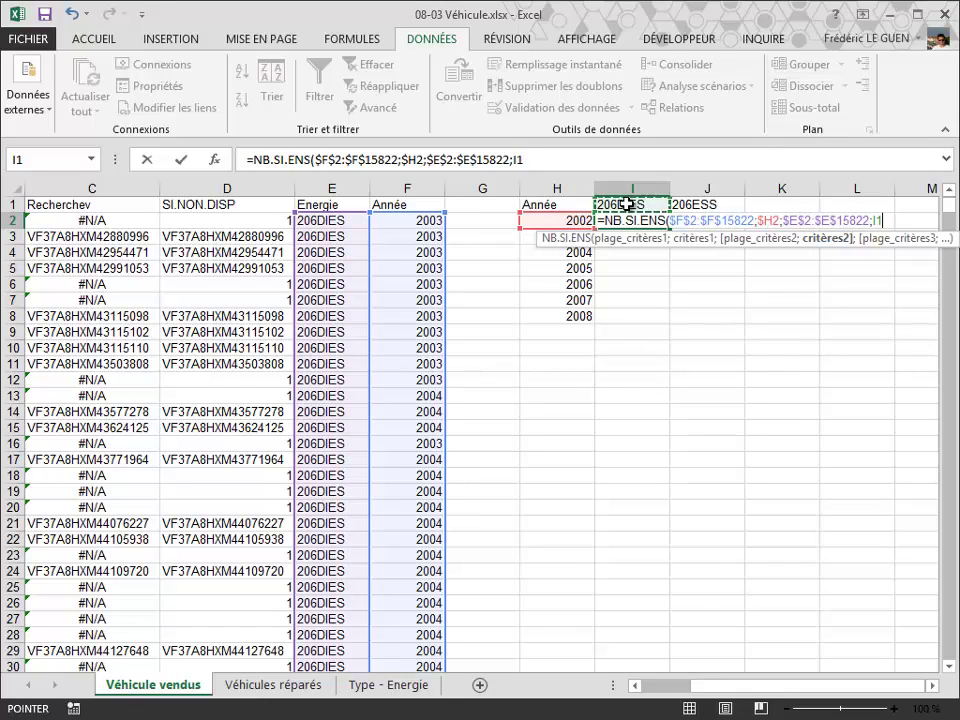
key("F4")
key("F4")
type(")")
key("Return")
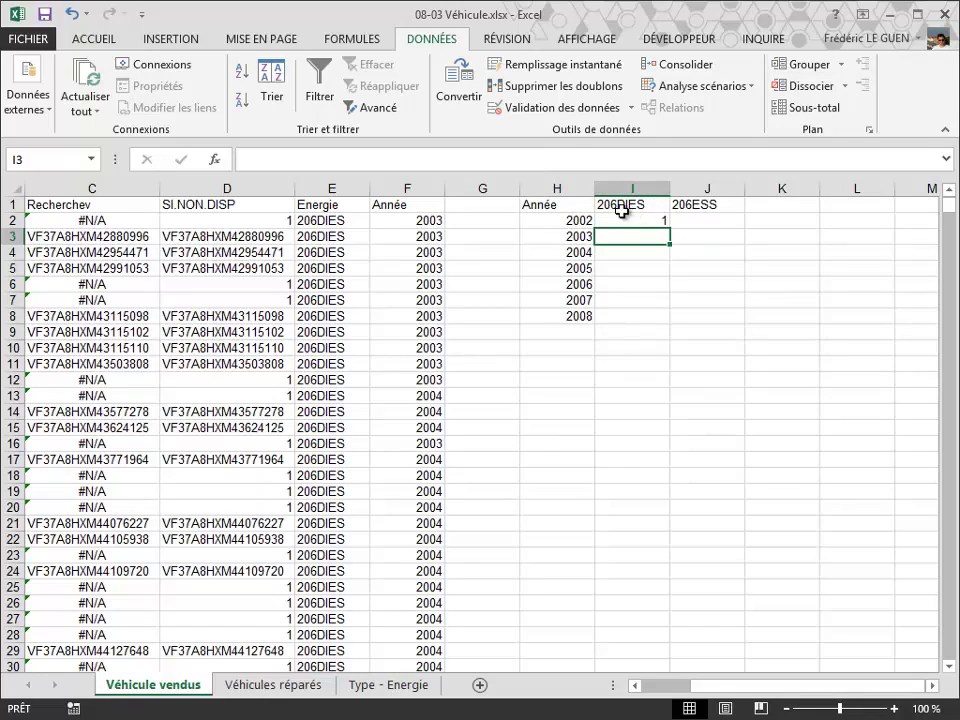
Copy the I2 count formula to the whole range I2:J8 and check the copied formulas in I5 and I4.
left_click(624, 221)
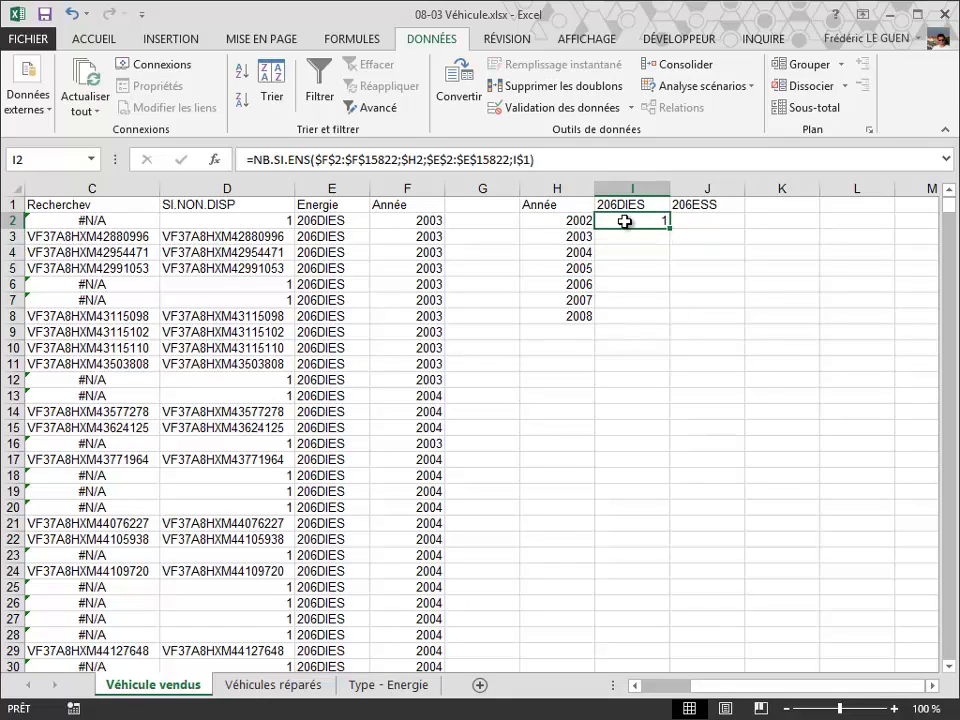
key("ctrl+c")
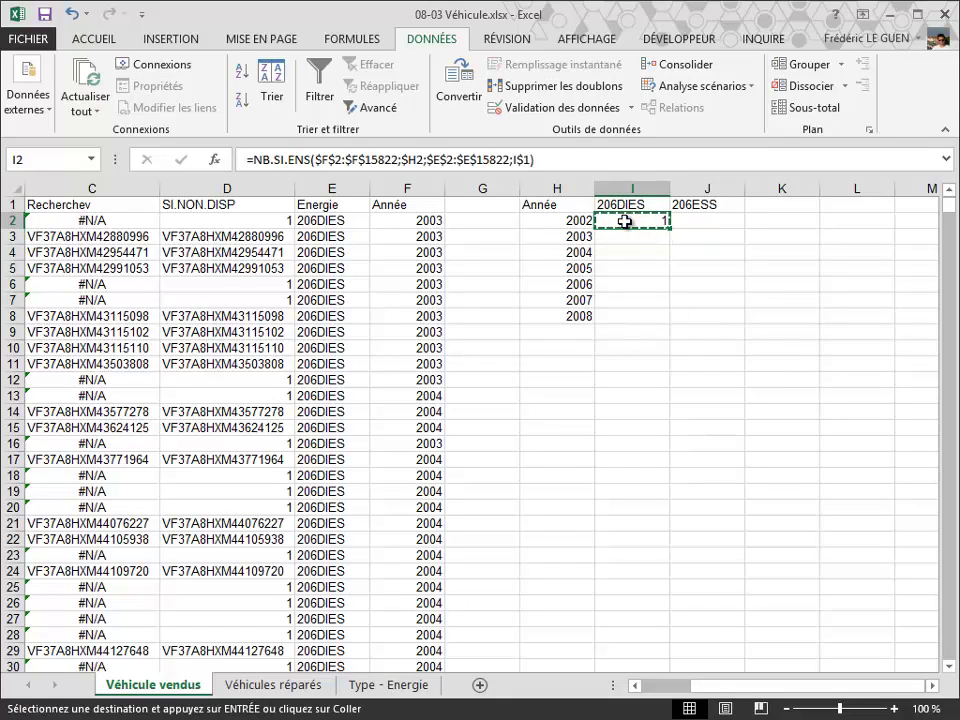
left_click_drag(624, 221, 702, 311)
key("Return")
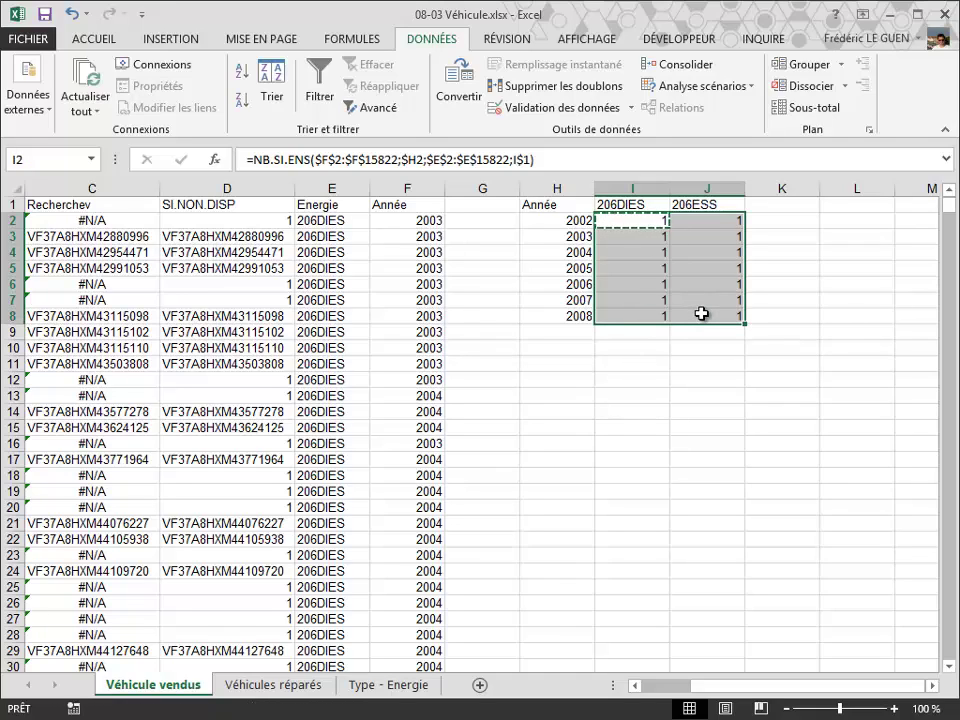
left_click(654, 268)
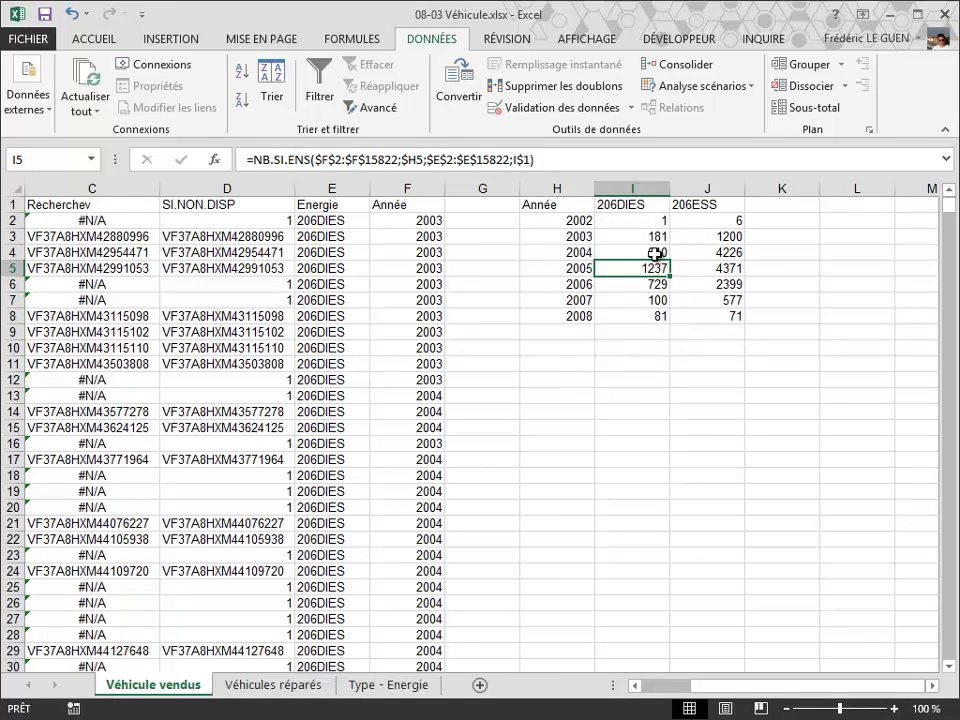
left_click(655, 254)
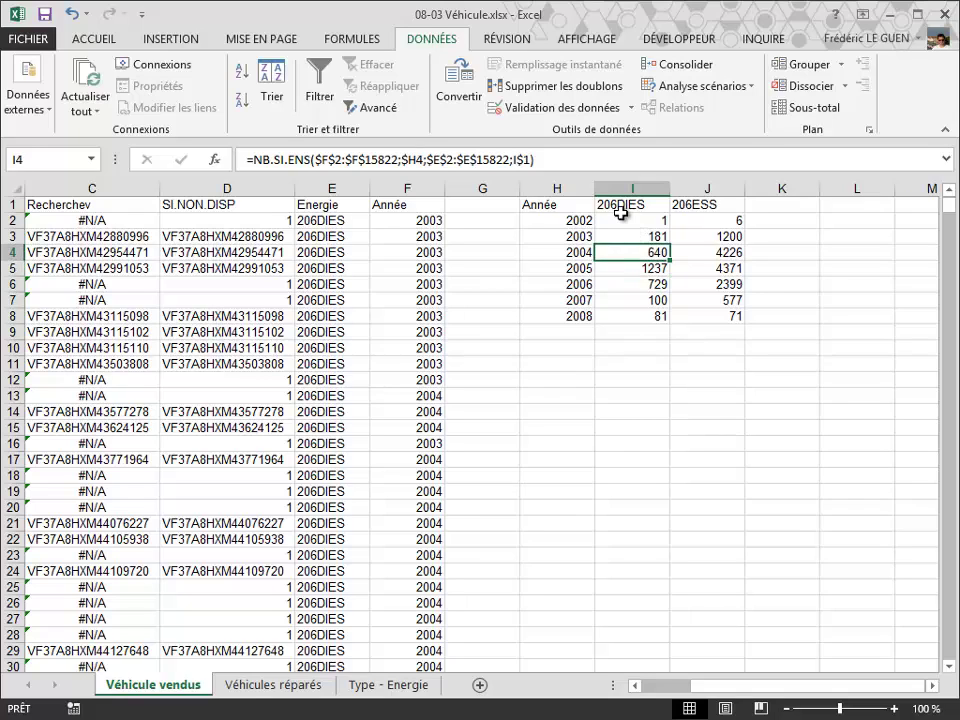